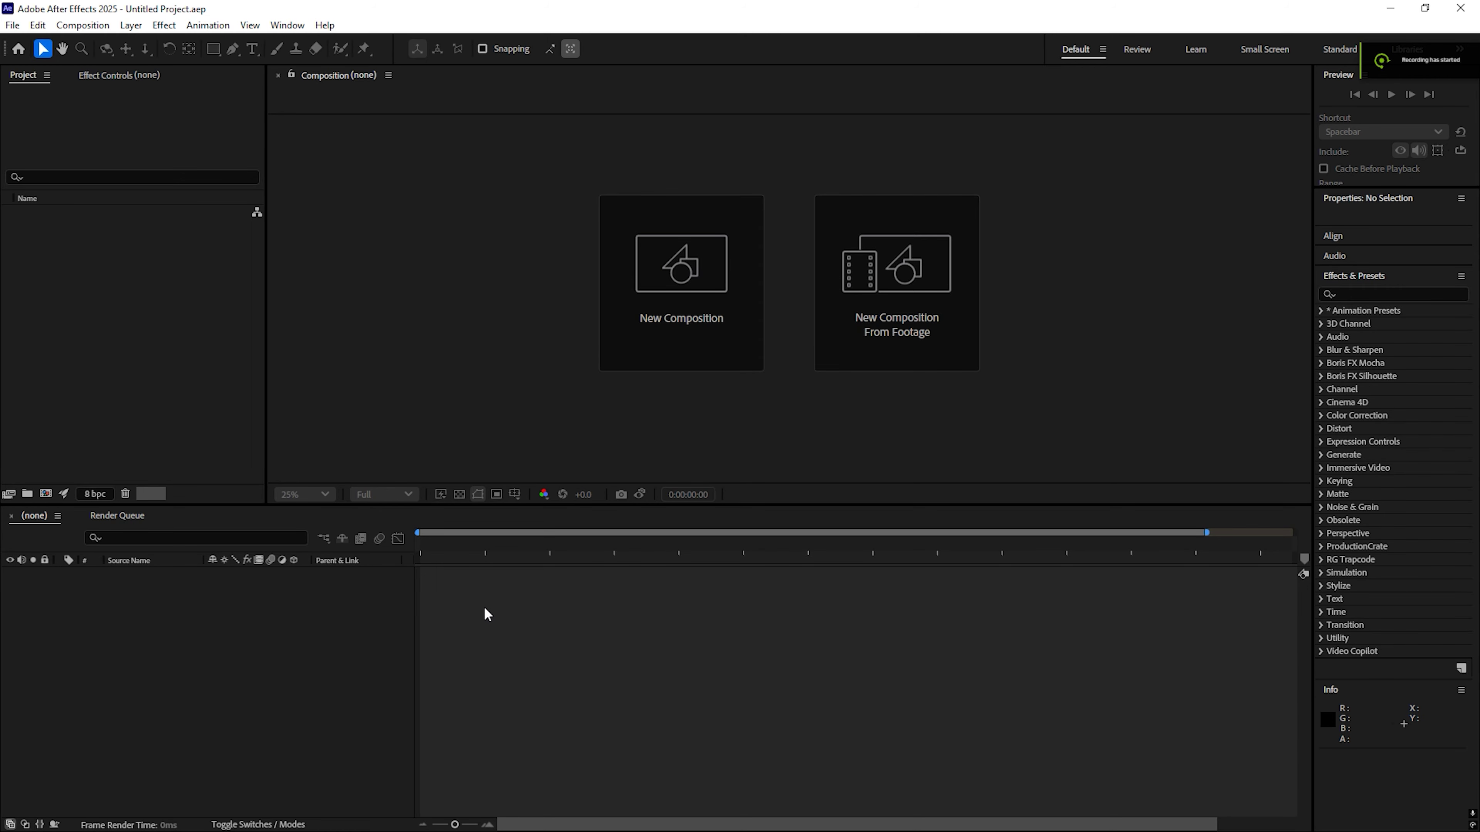
Create a new HD 1920x1080 composition with a frame rate of 60 frames per second
right_click(135, 348)
click(165, 357)
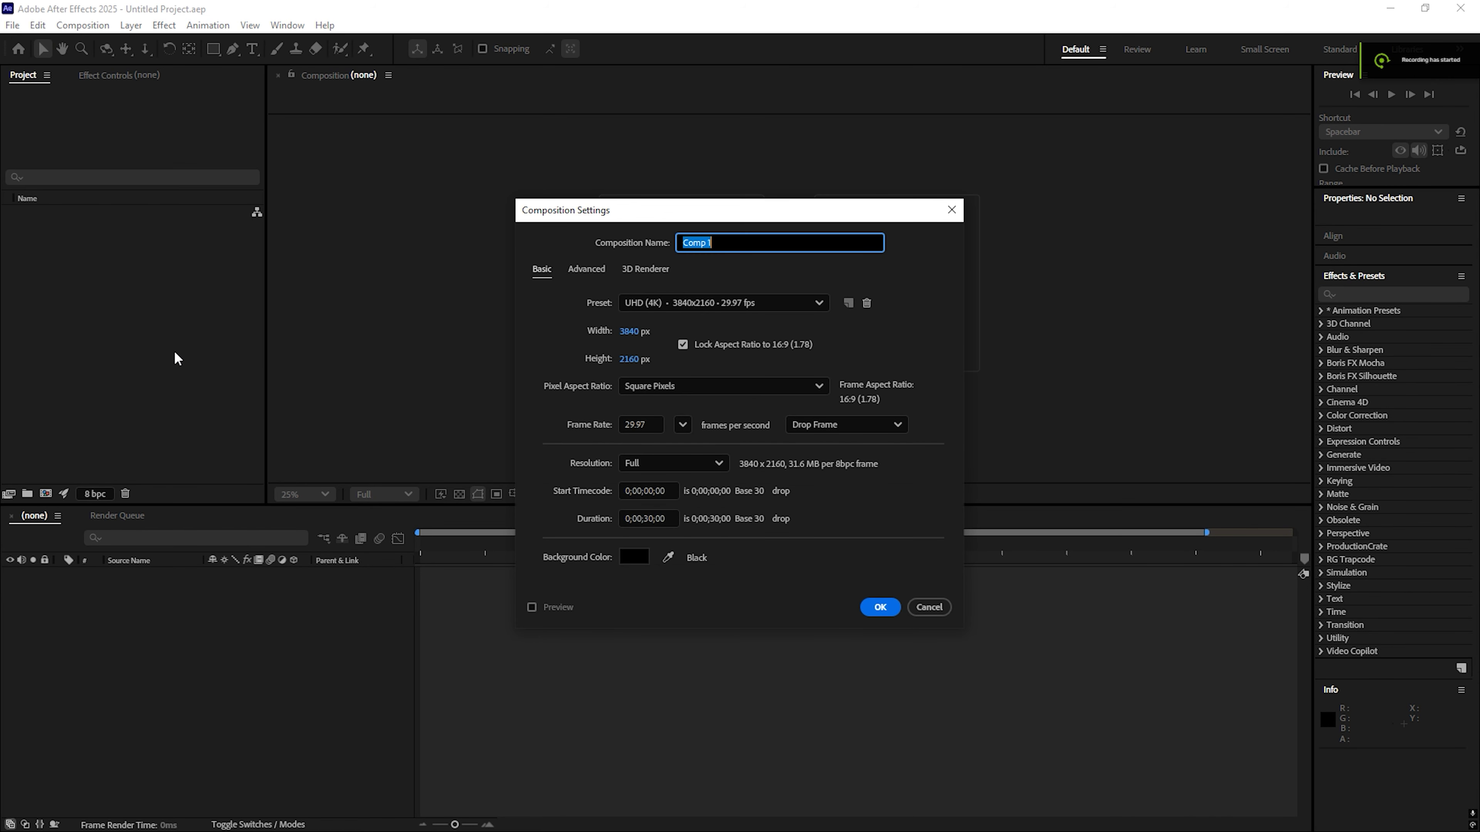
click(699, 304)
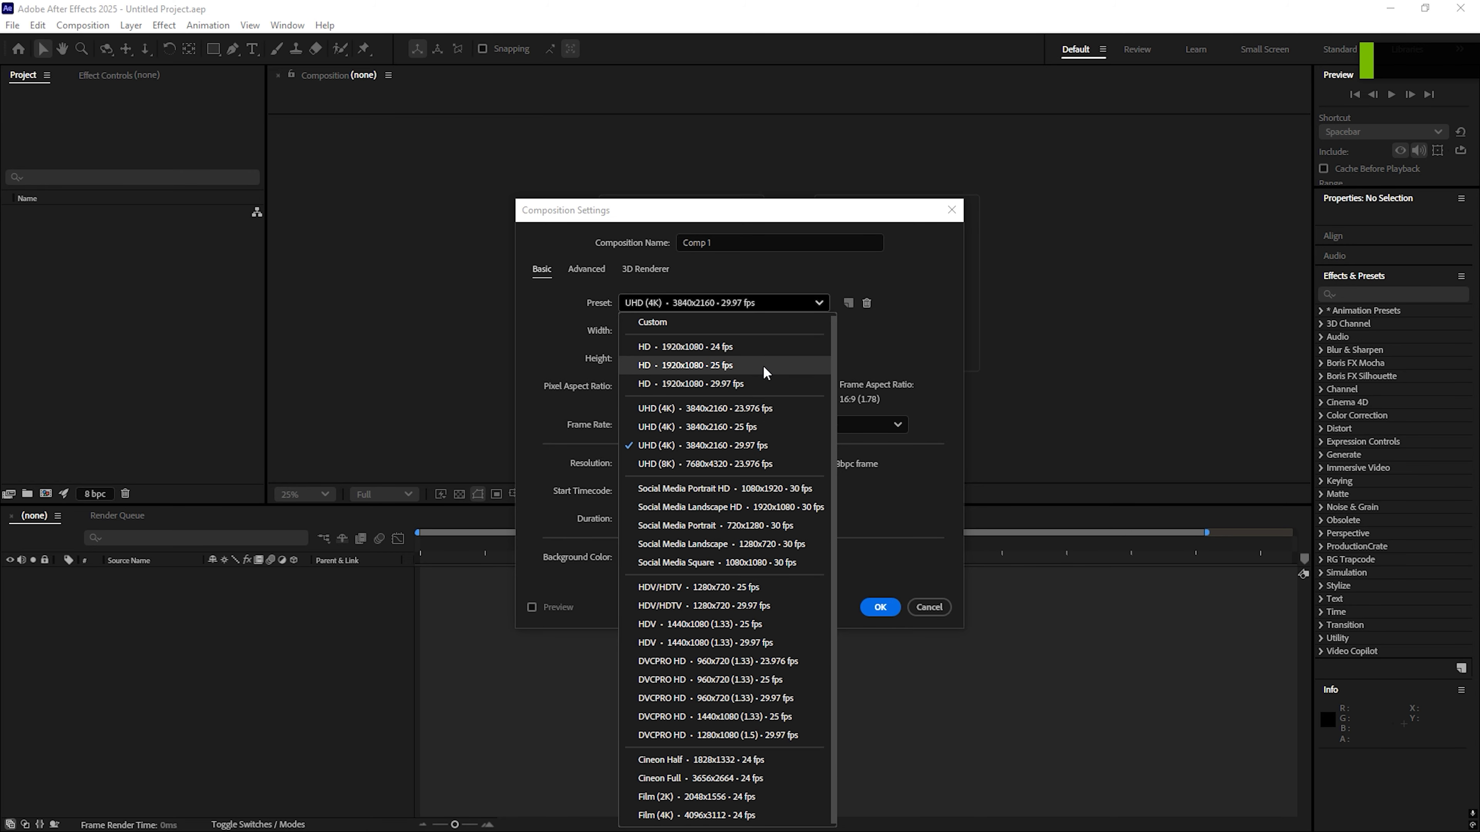
click(760, 380)
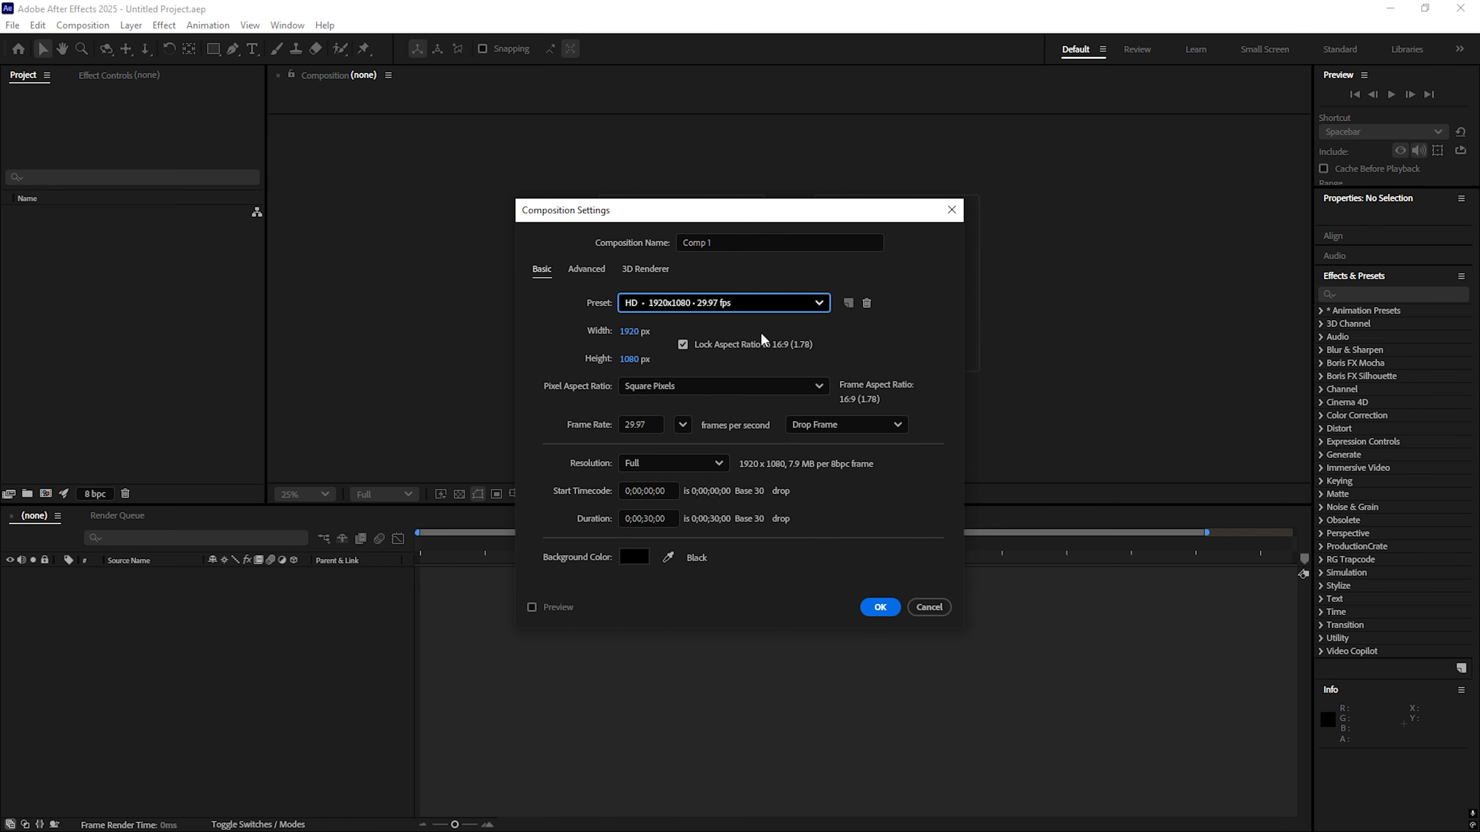
click(681, 426)
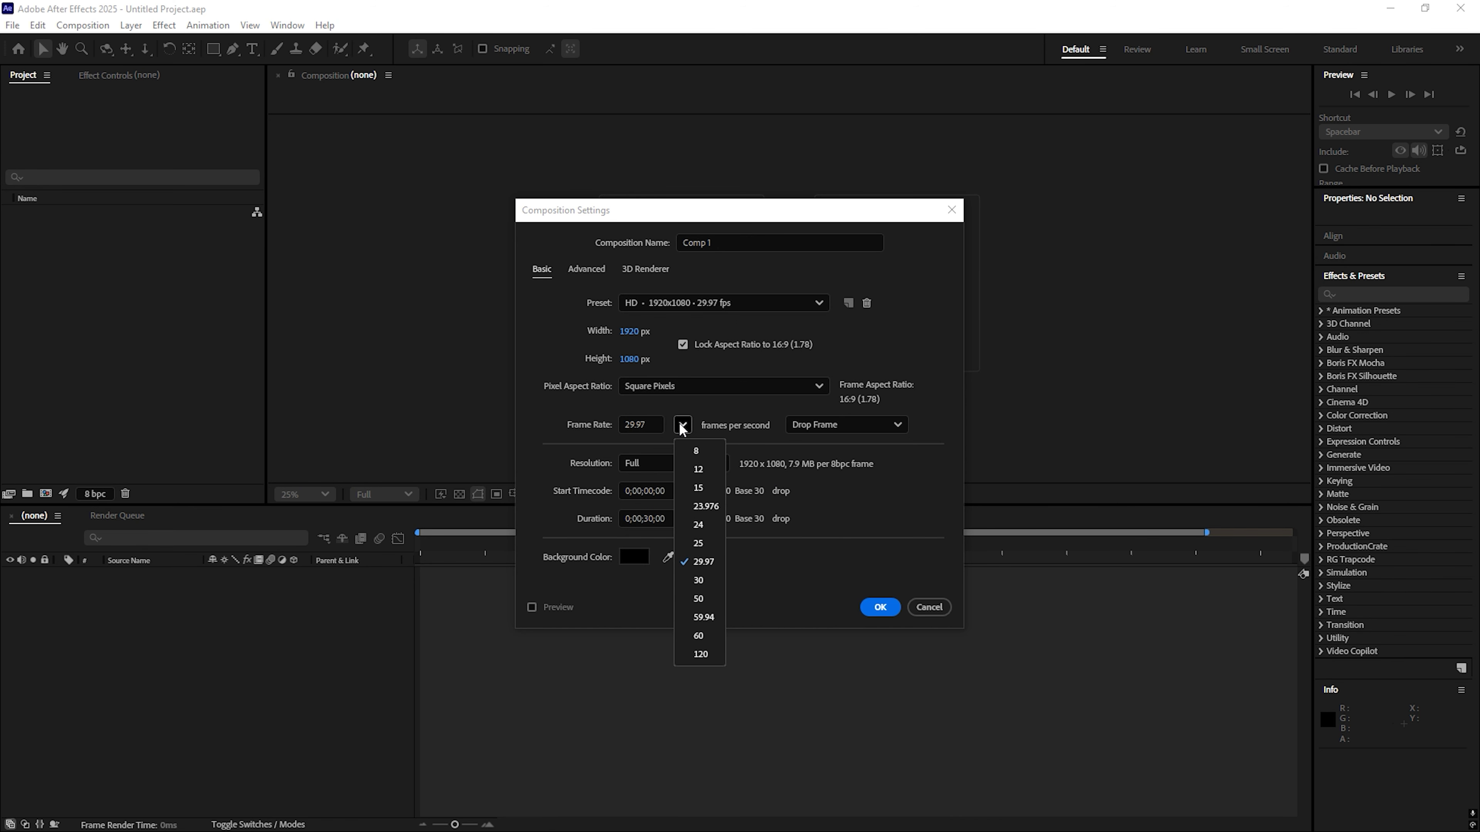
click(701, 642)
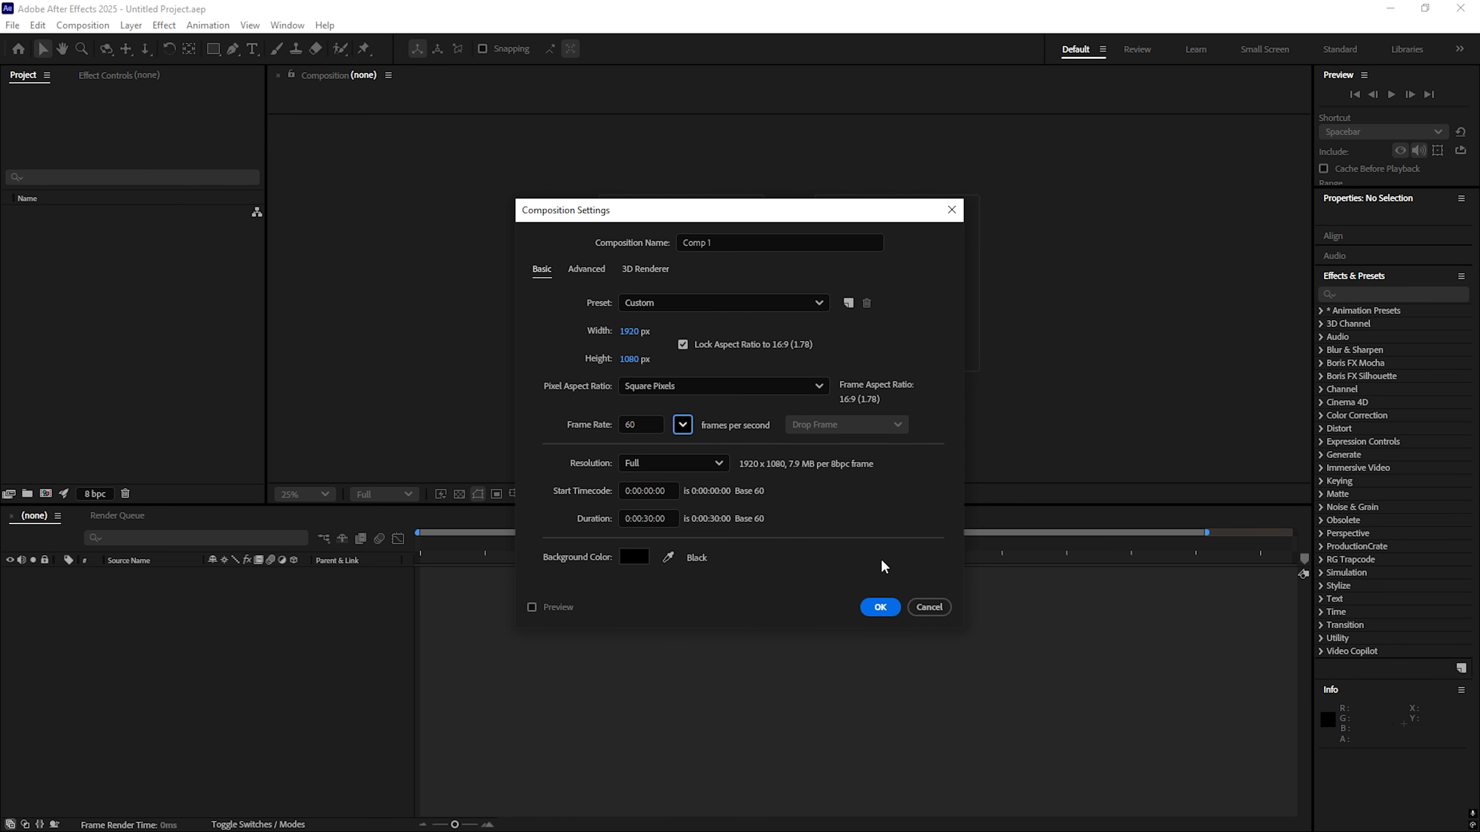
click(879, 607)
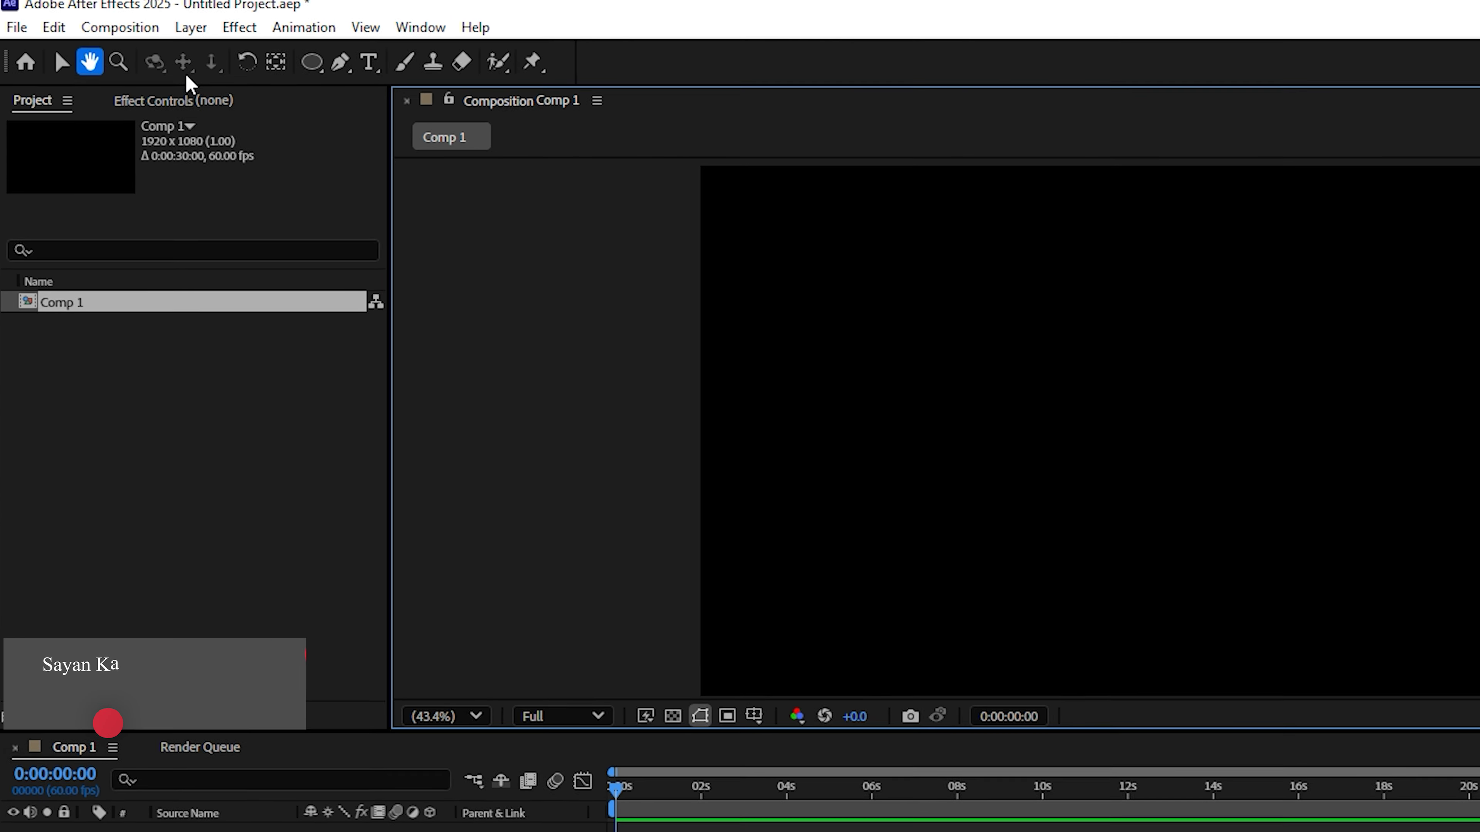
Draw a near-circular ellipse of about 564 by 538 px near the composition's center and make its shape layer 3D
drag(505, 97, 651, 175)
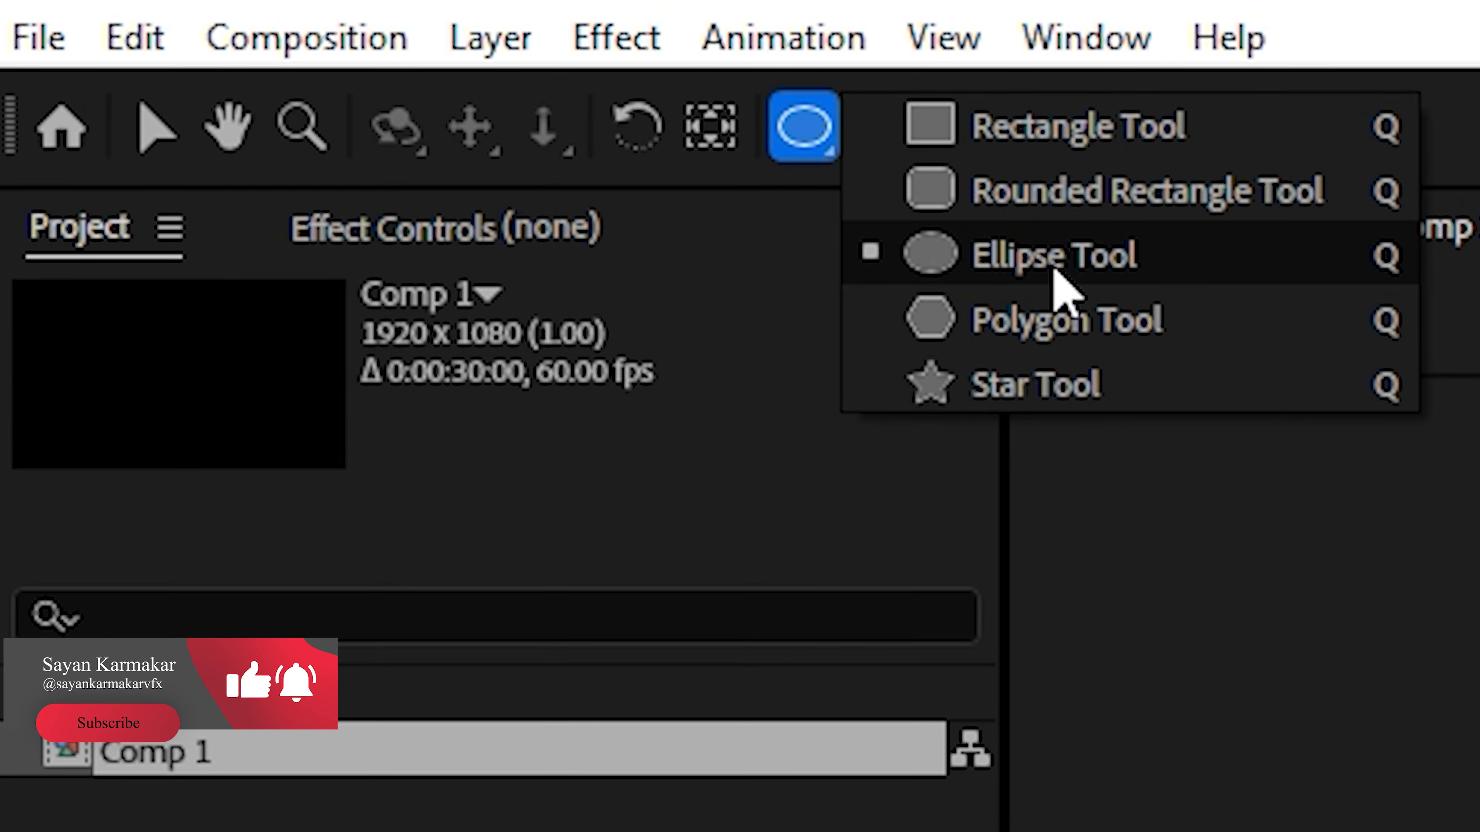
drag(1060, 288, 1107, 281)
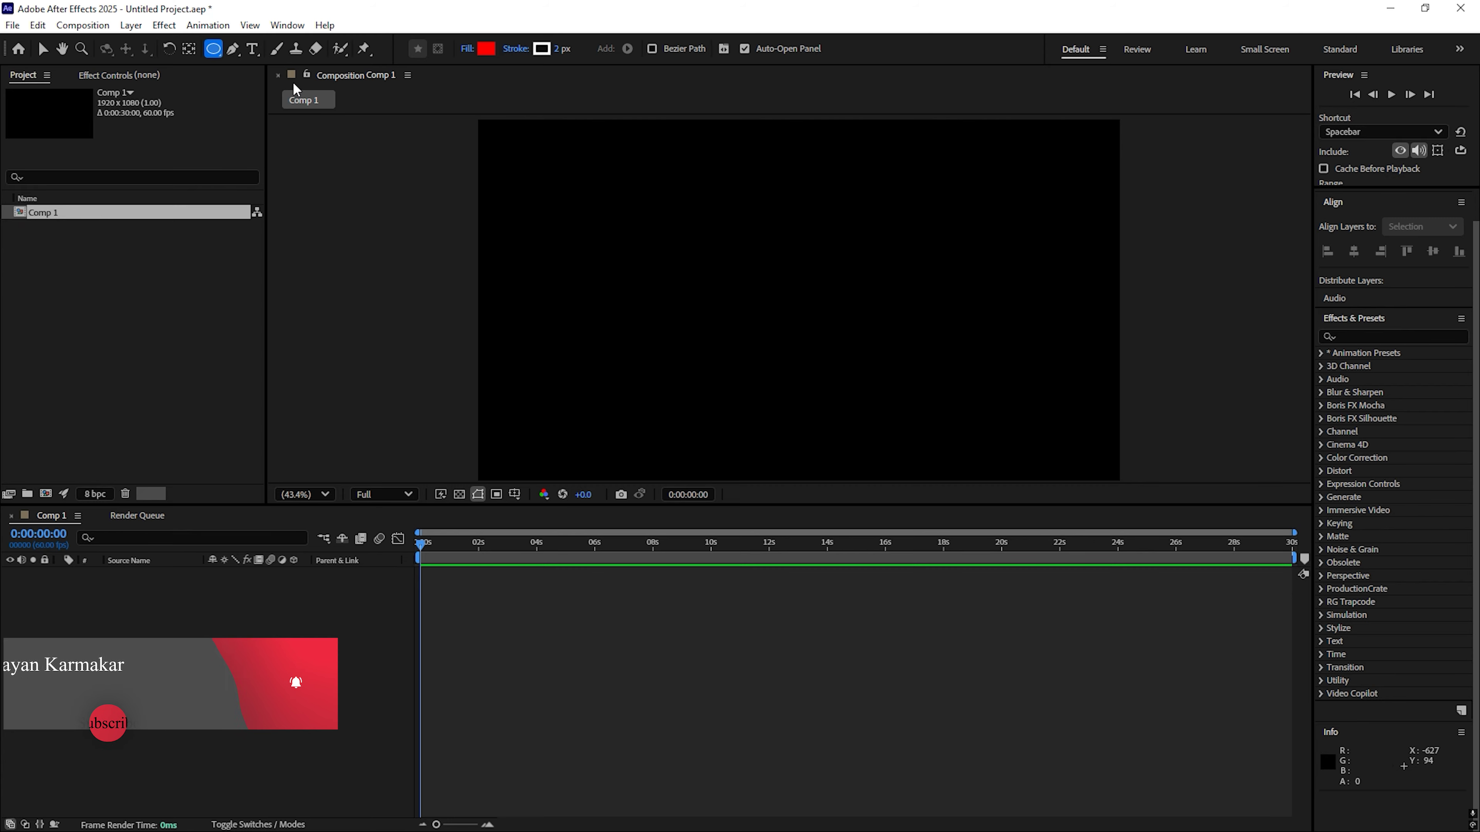
drag(723, 210, 906, 384)
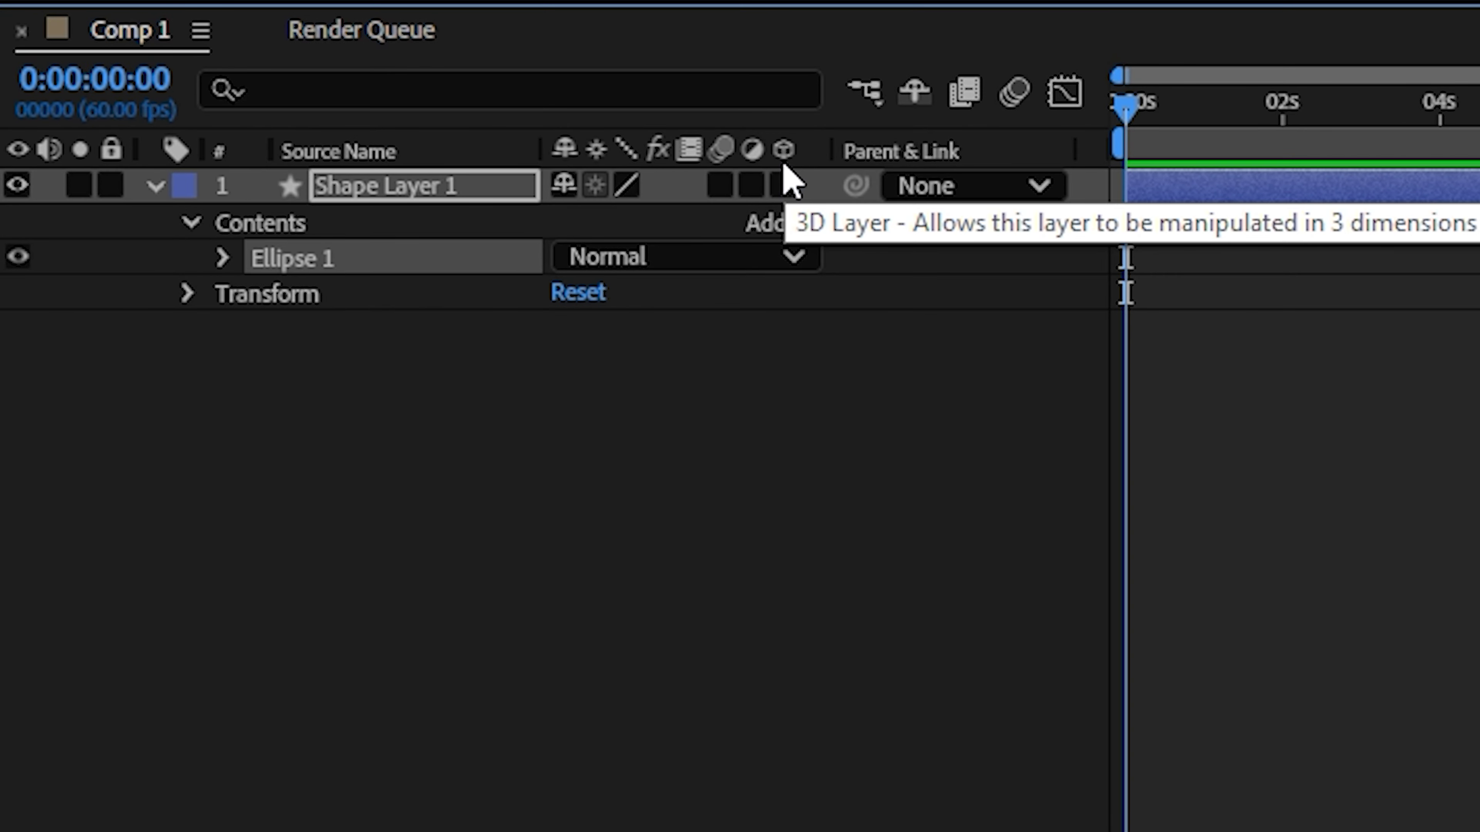
click(293, 572)
click(783, 186)
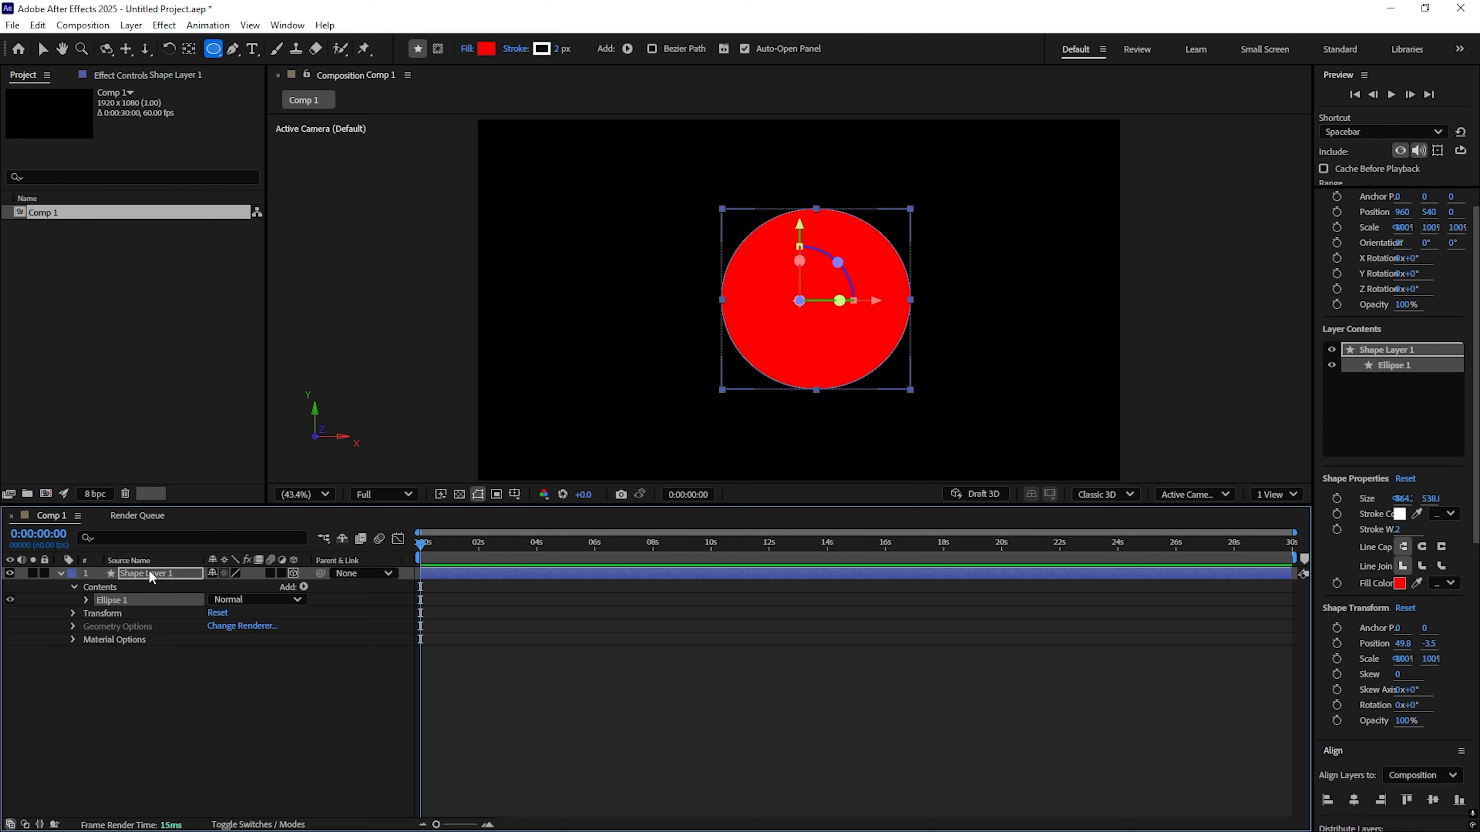
Set the ellipse's fill color to dark gray 6A6969
click(486, 49)
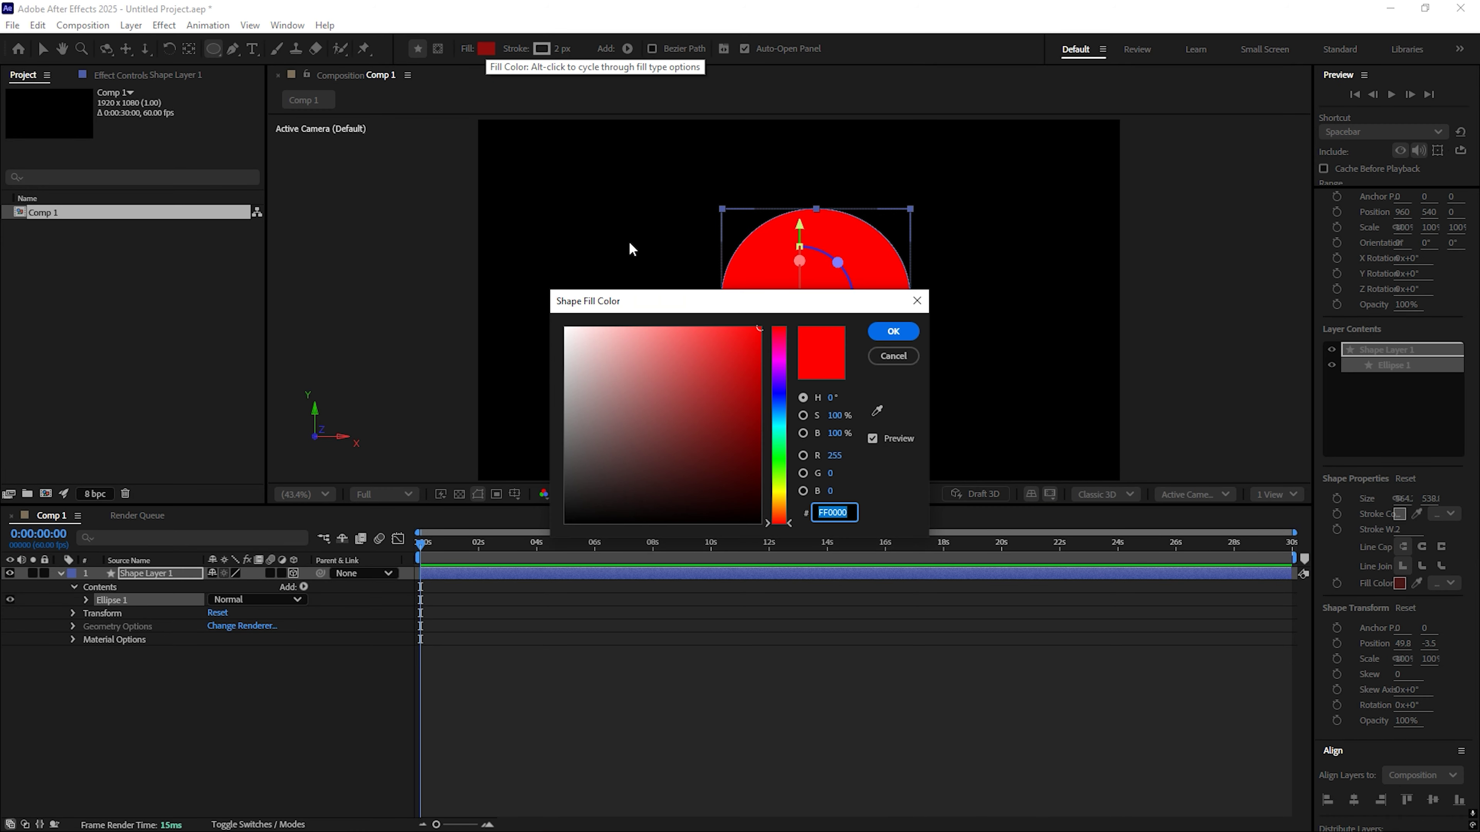
drag(585, 453, 569, 441)
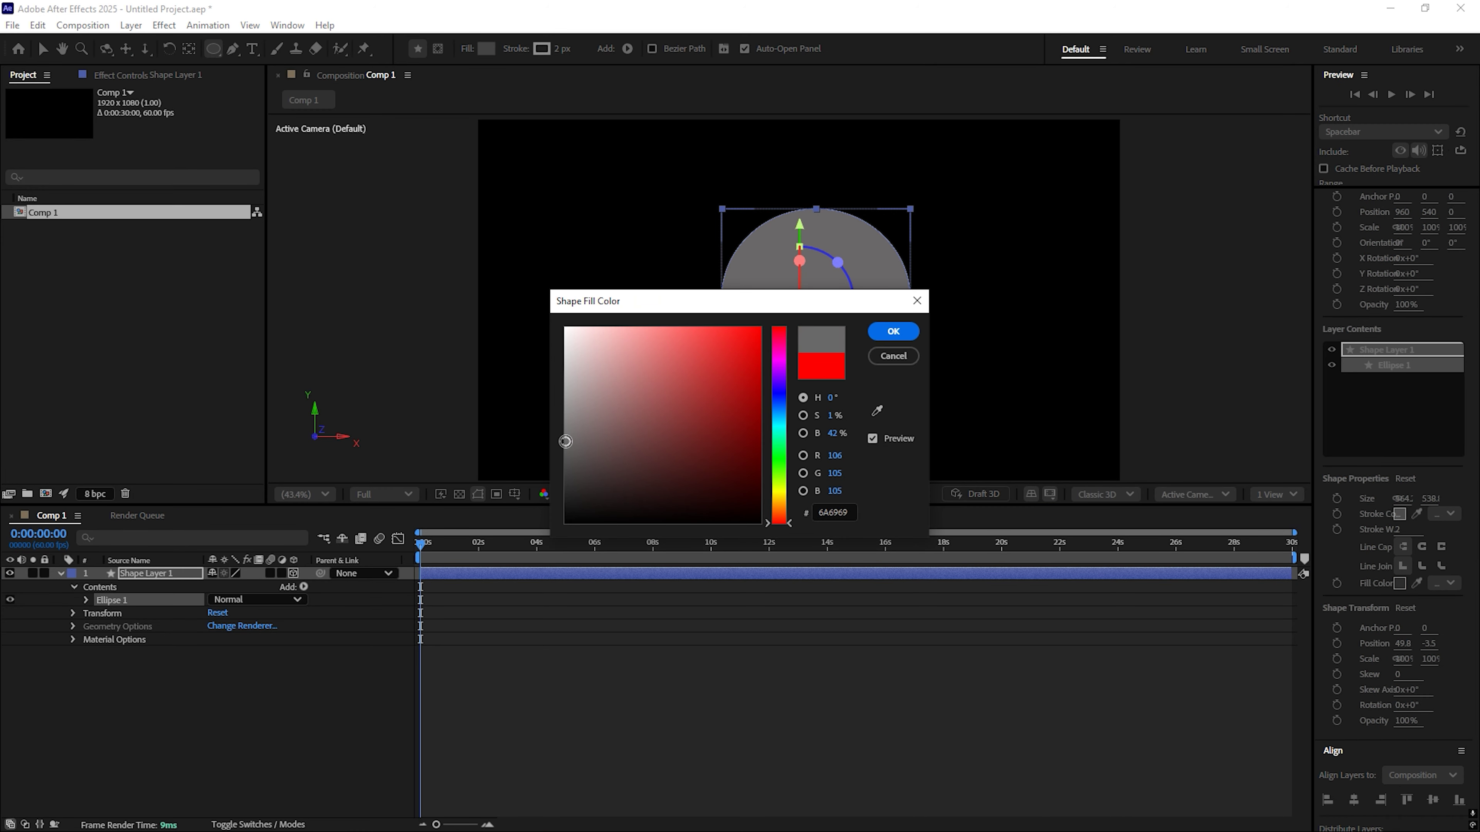
click(893, 331)
Expand the shape layer's geometry and material options and change the composition's 3D renderer to Advanced 3D
click(72, 639)
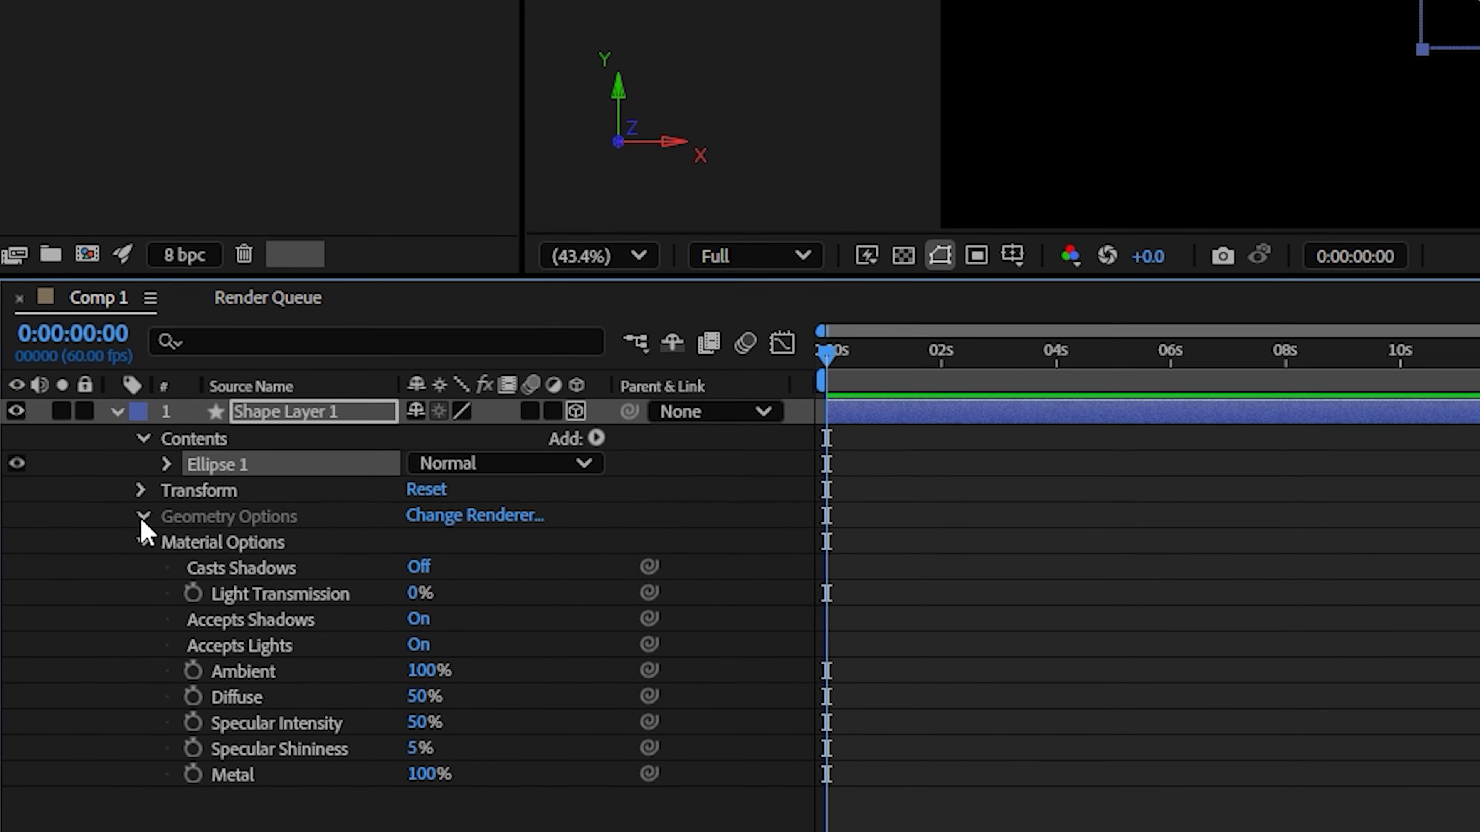
click(122, 547)
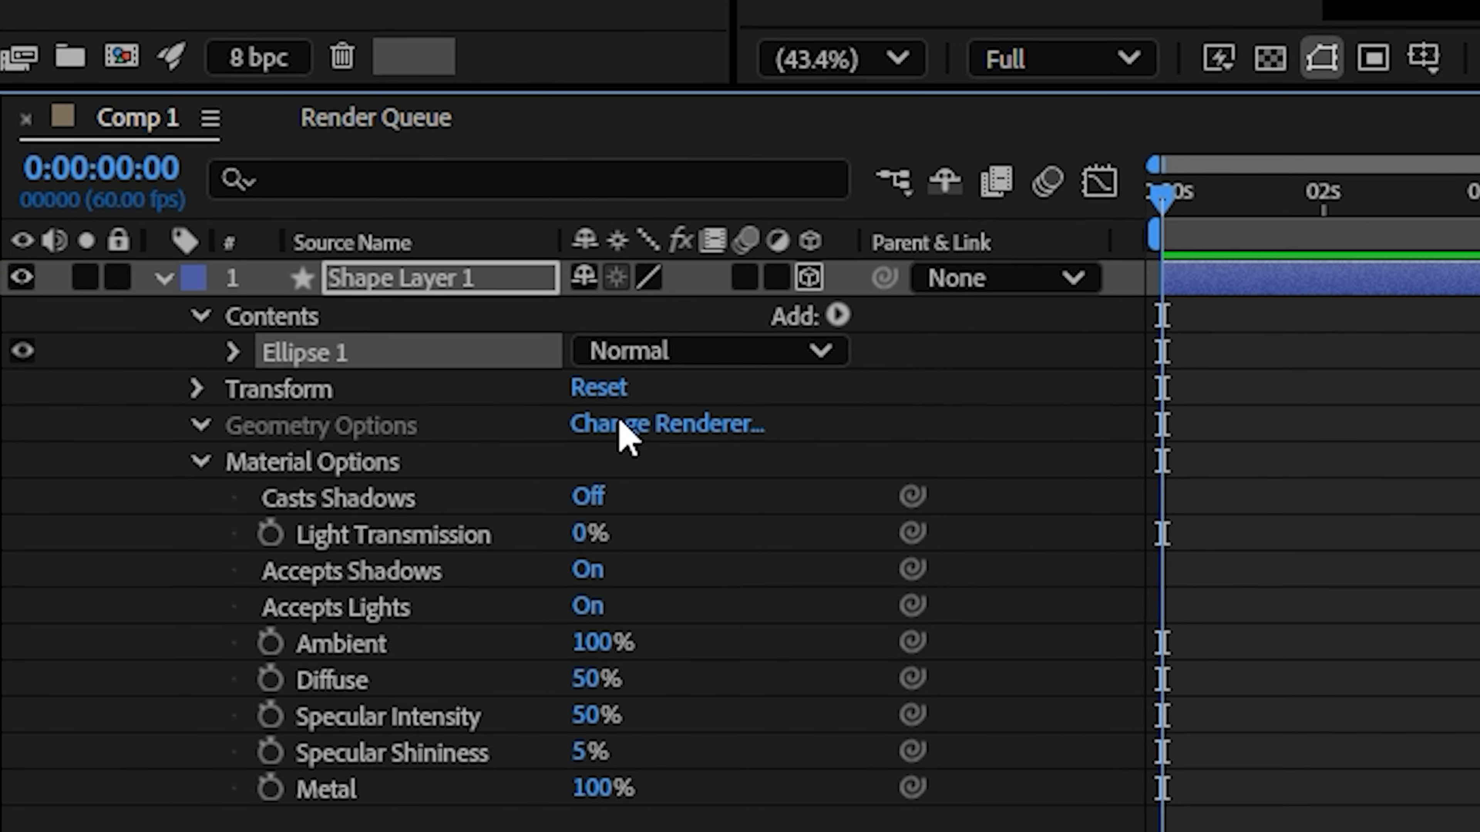
click(621, 423)
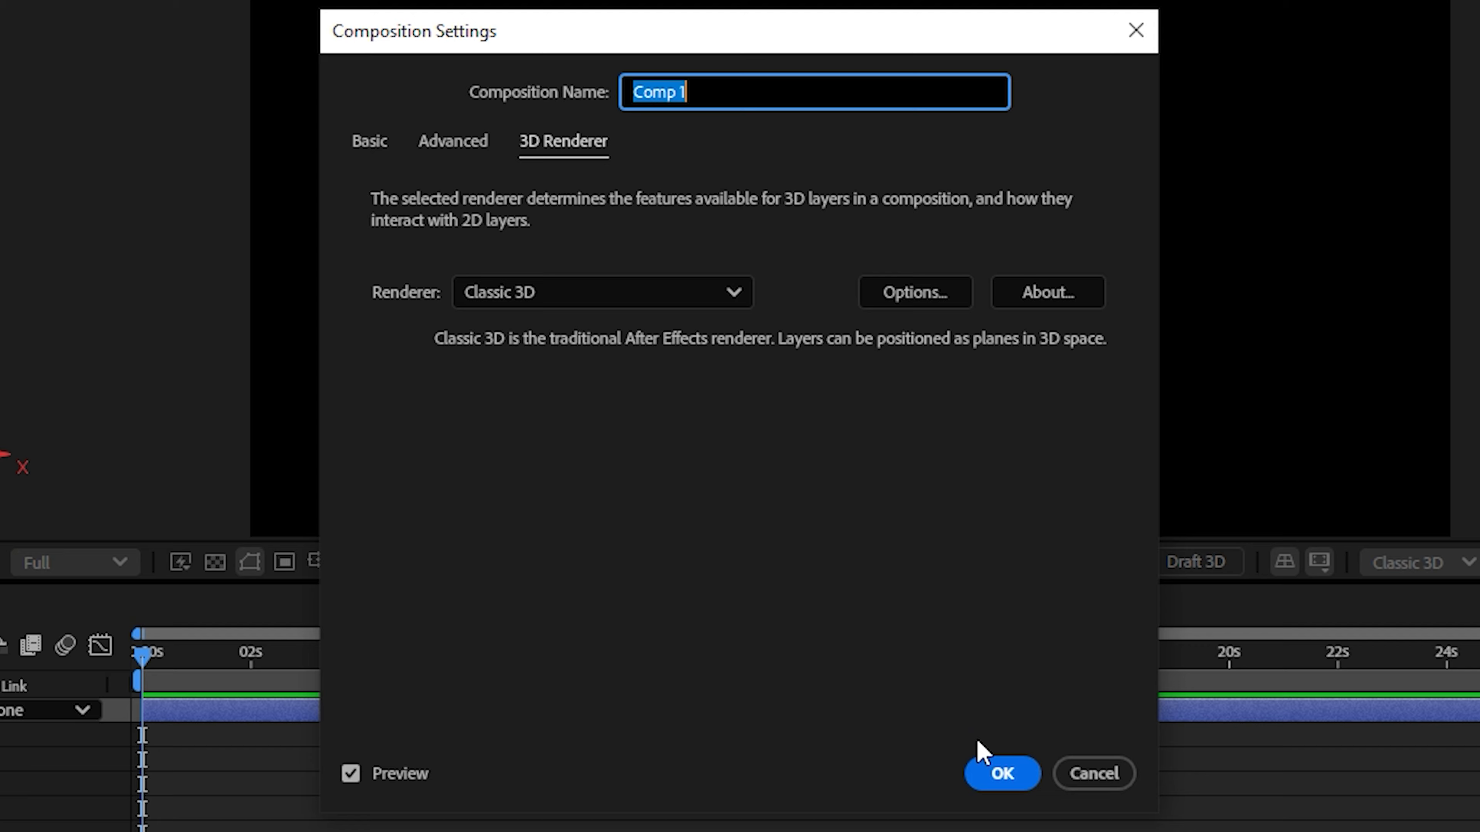
click(578, 303)
click(605, 372)
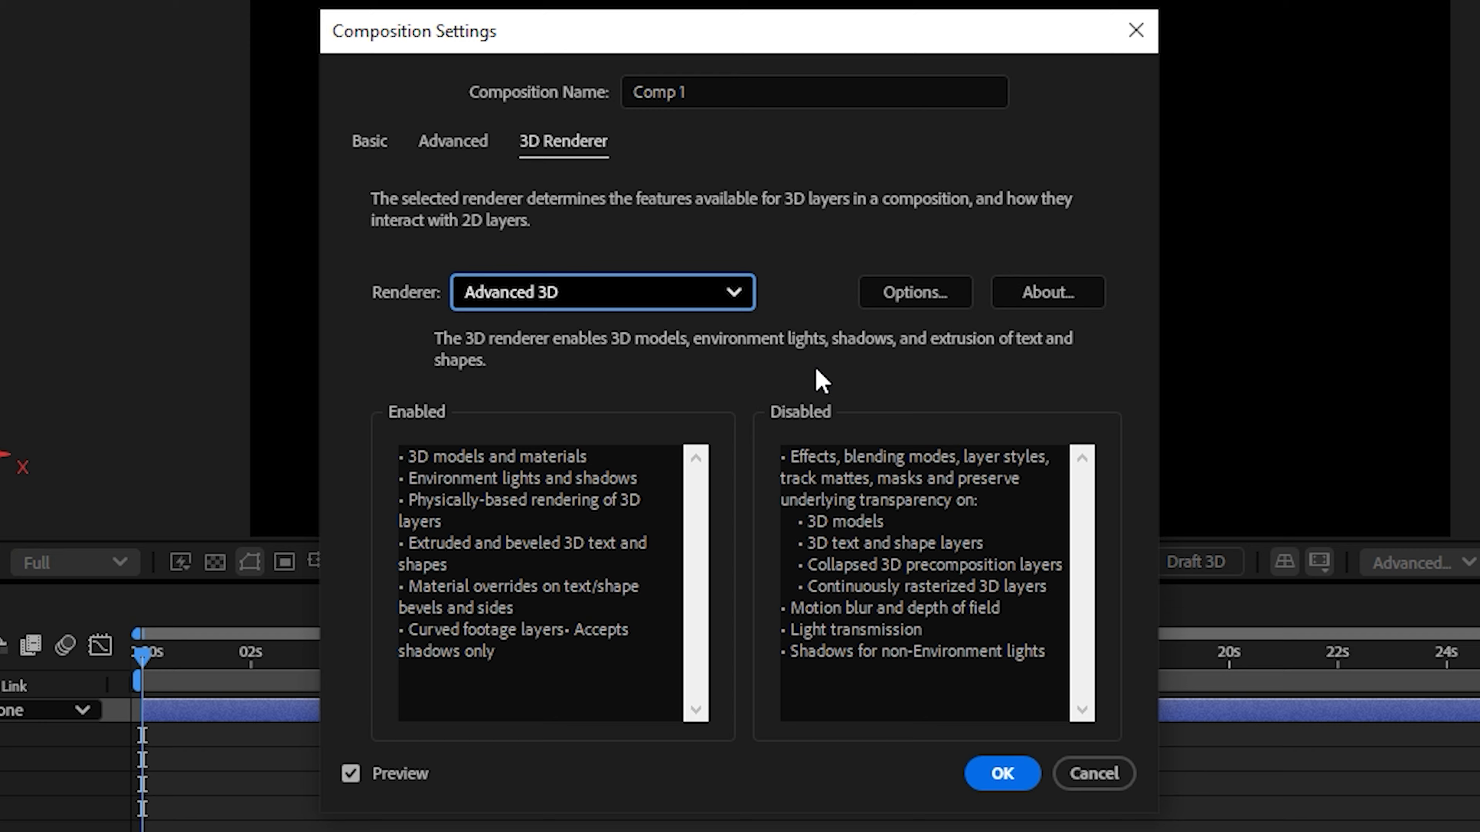
click(1002, 773)
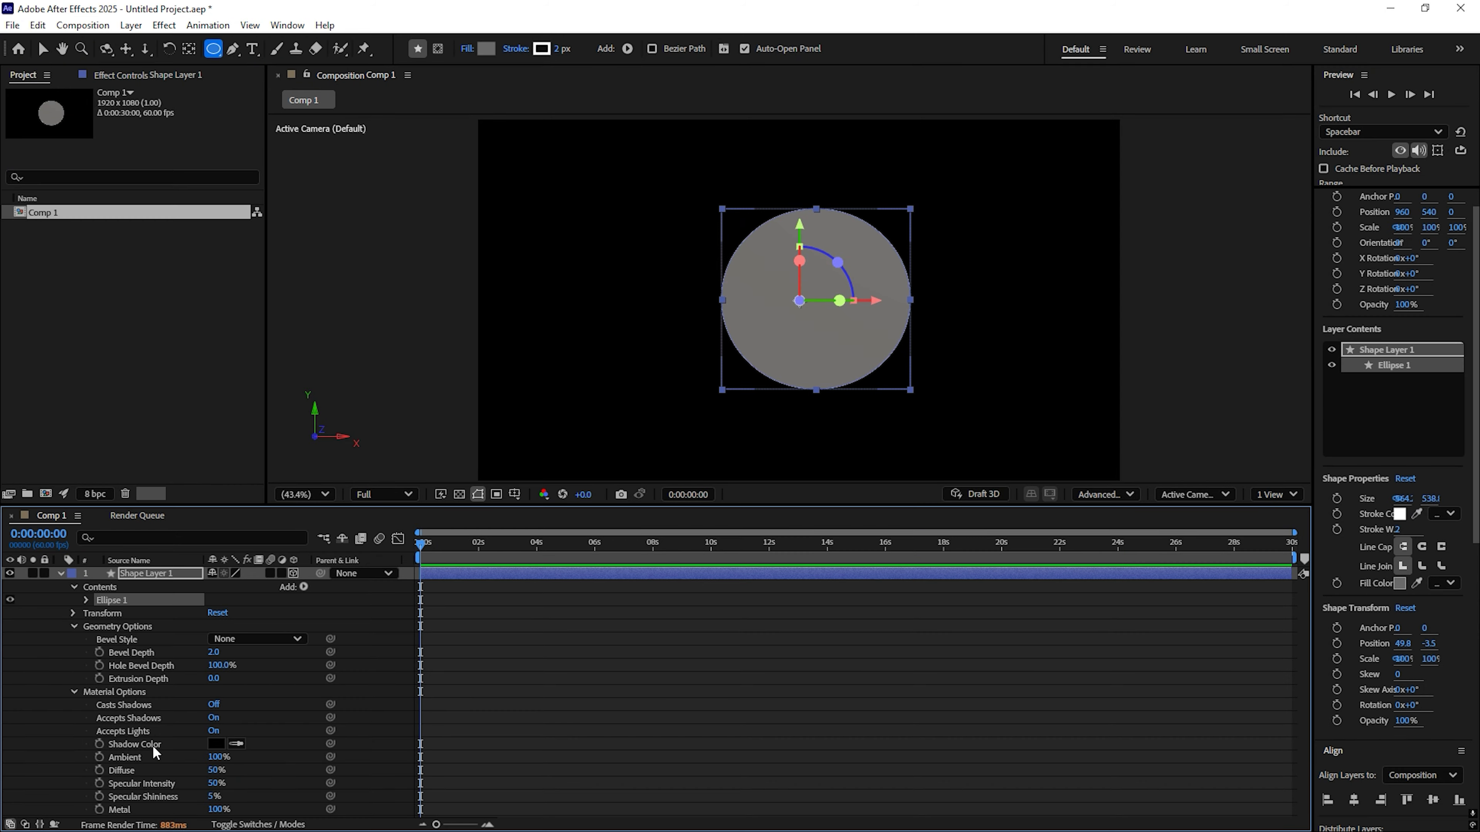
Give the circle's shape layer a Convex bevel with a bevel depth of 11 and an extrusion depth of 22
click(265, 639)
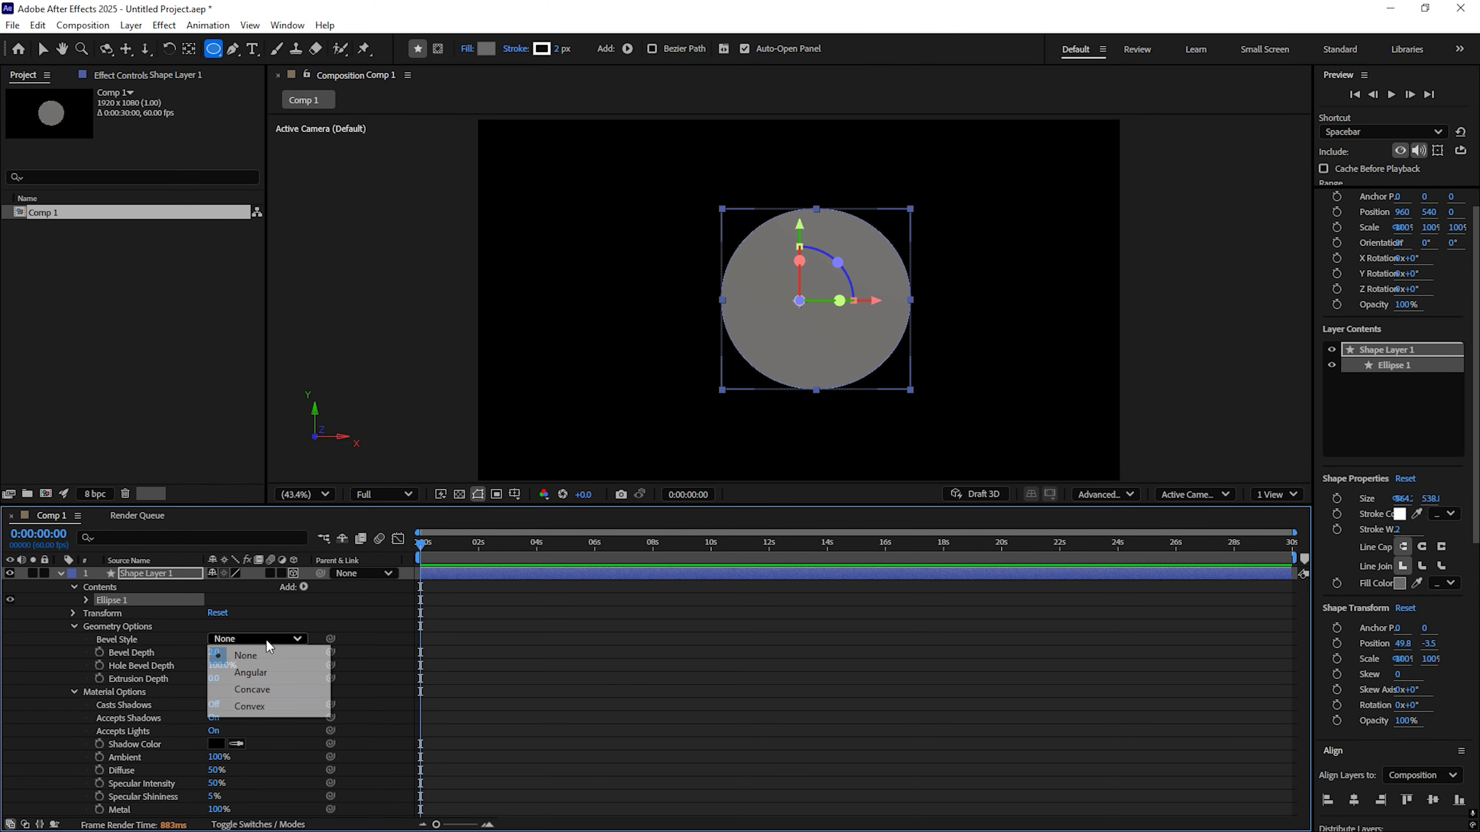
click(289, 706)
click(217, 653)
text(10)
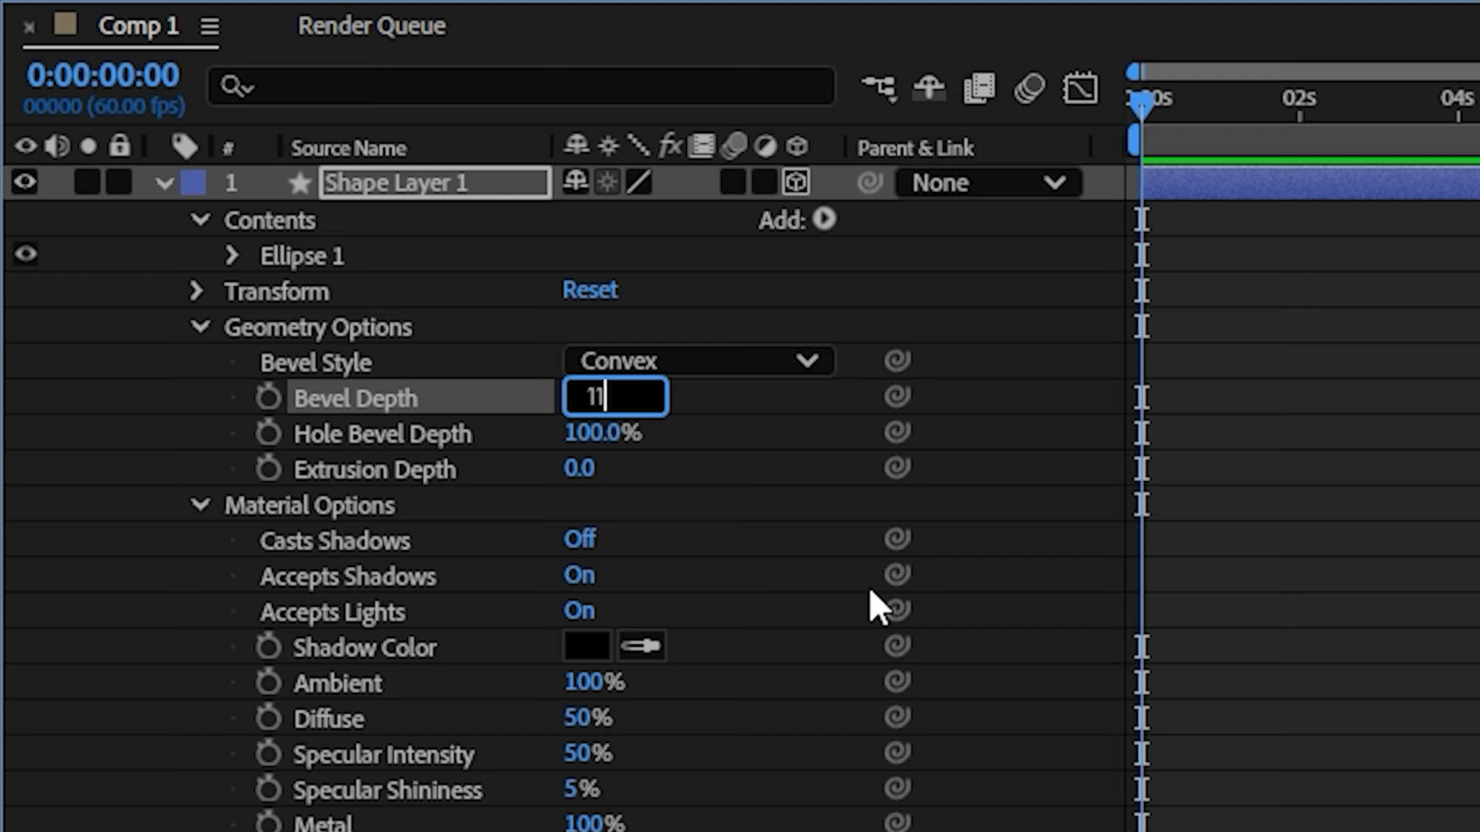
key(Return)
click(611, 471)
key(Return)
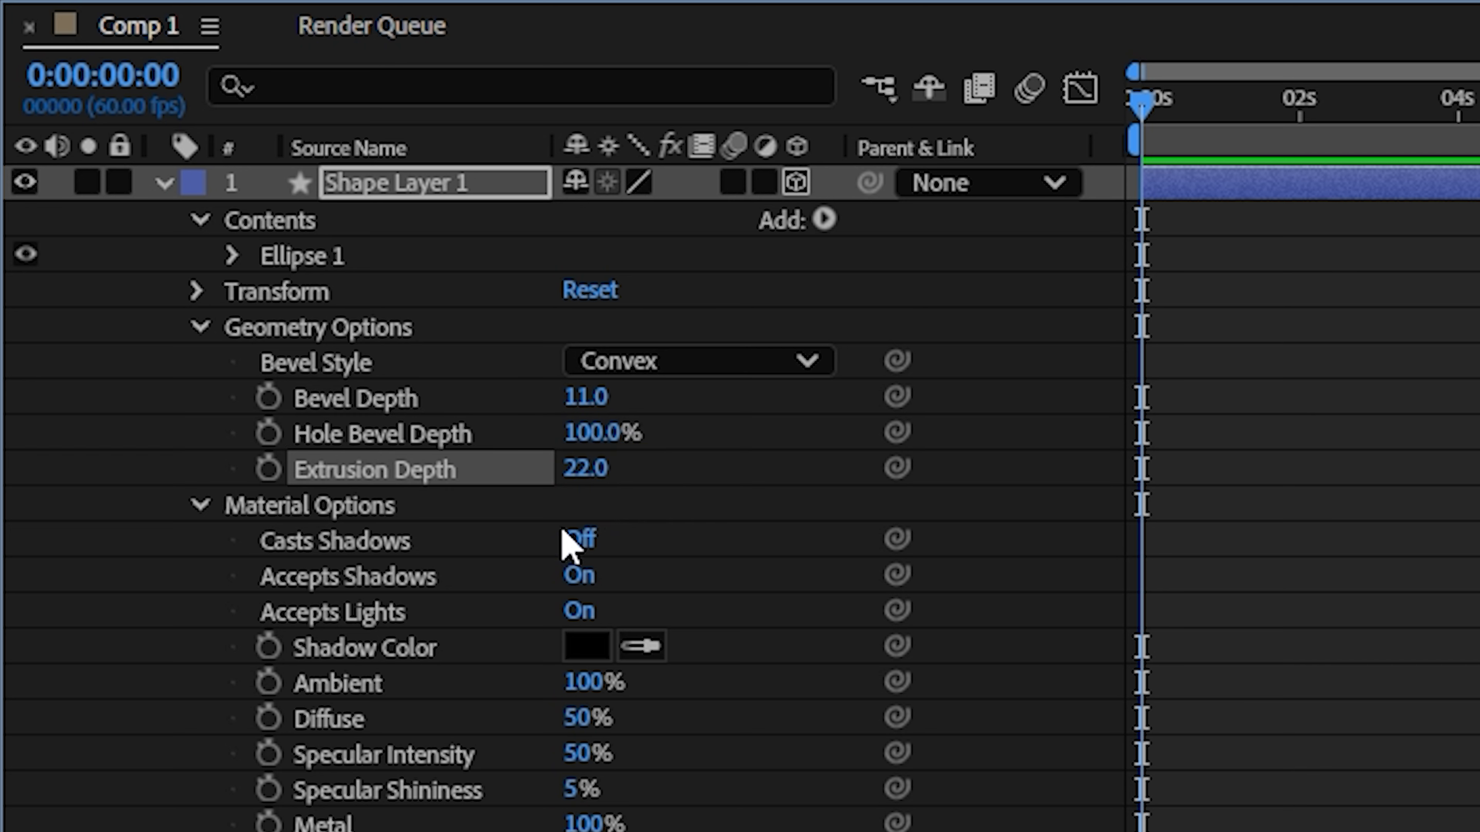
Turn on Casts Shadows for the shape layer, set its Specular Shininess to 100%, and deselect it
click(579, 538)
drag(571, 802, 578, 430)
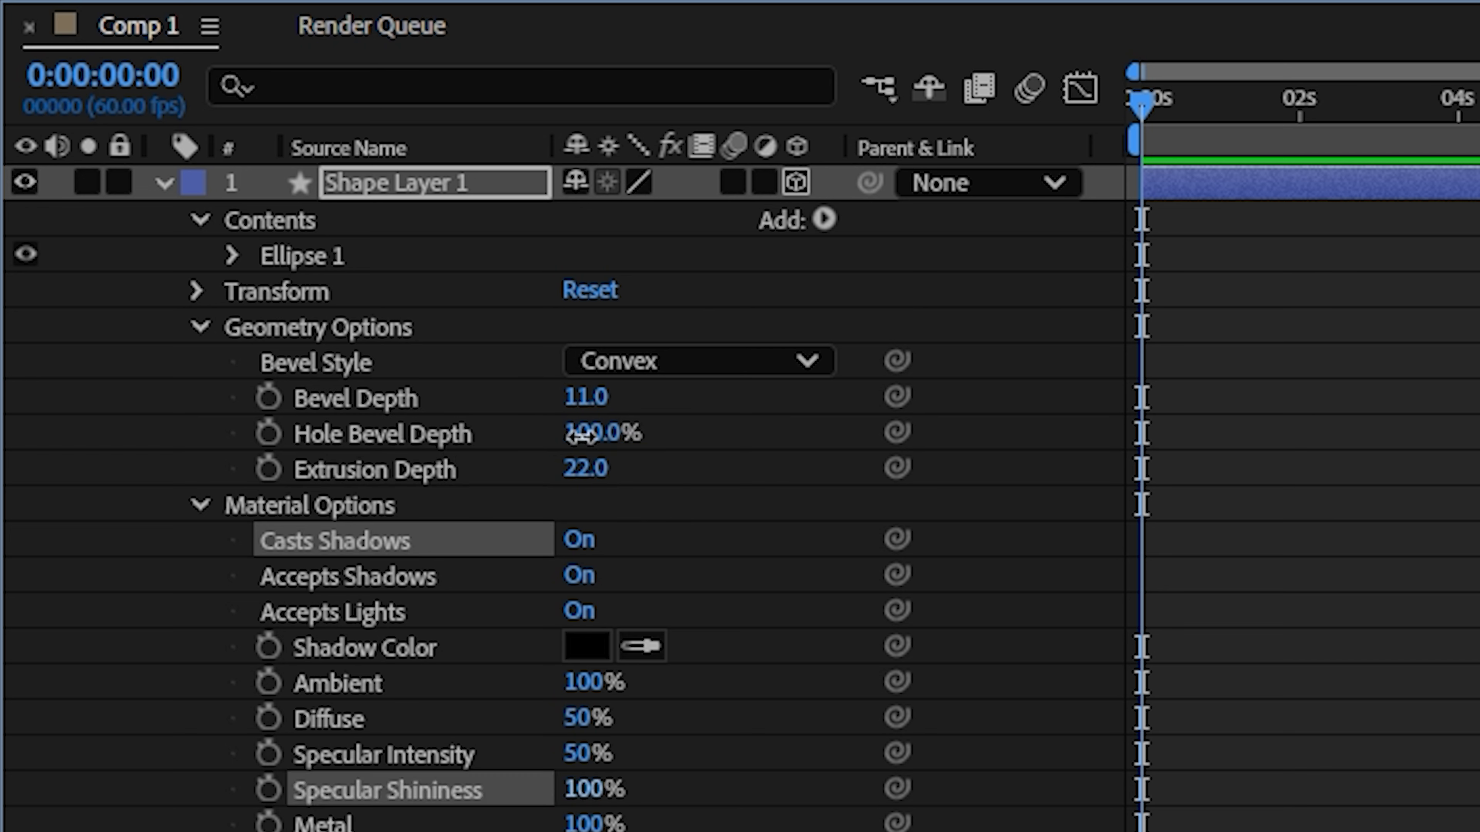
click(43, 49)
click(1118, 296)
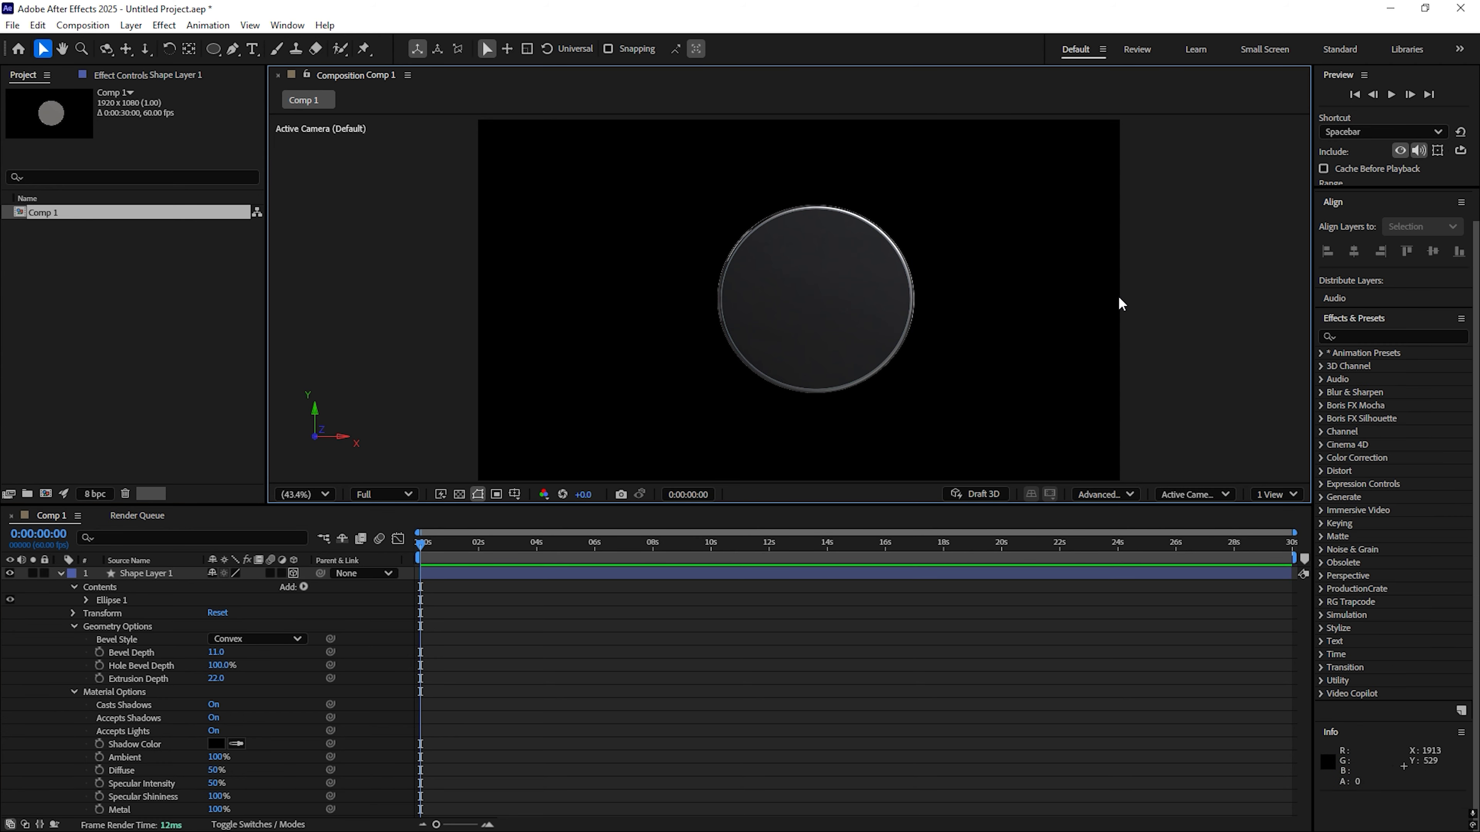
Collapse the circle shape layer and all its expanded property groups in the timeline
click(156, 575)
click(75, 588)
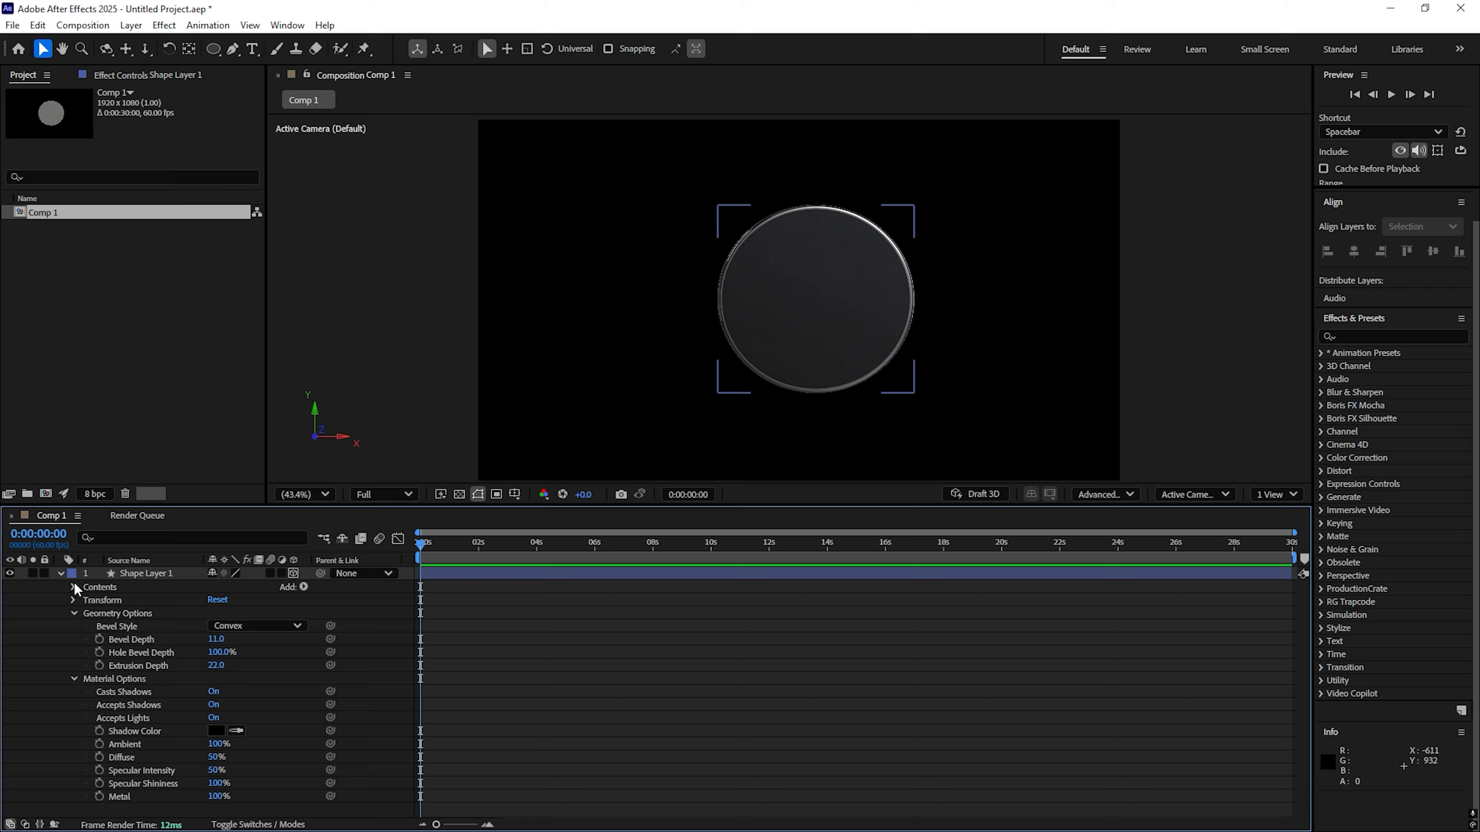
click(74, 611)
click(74, 625)
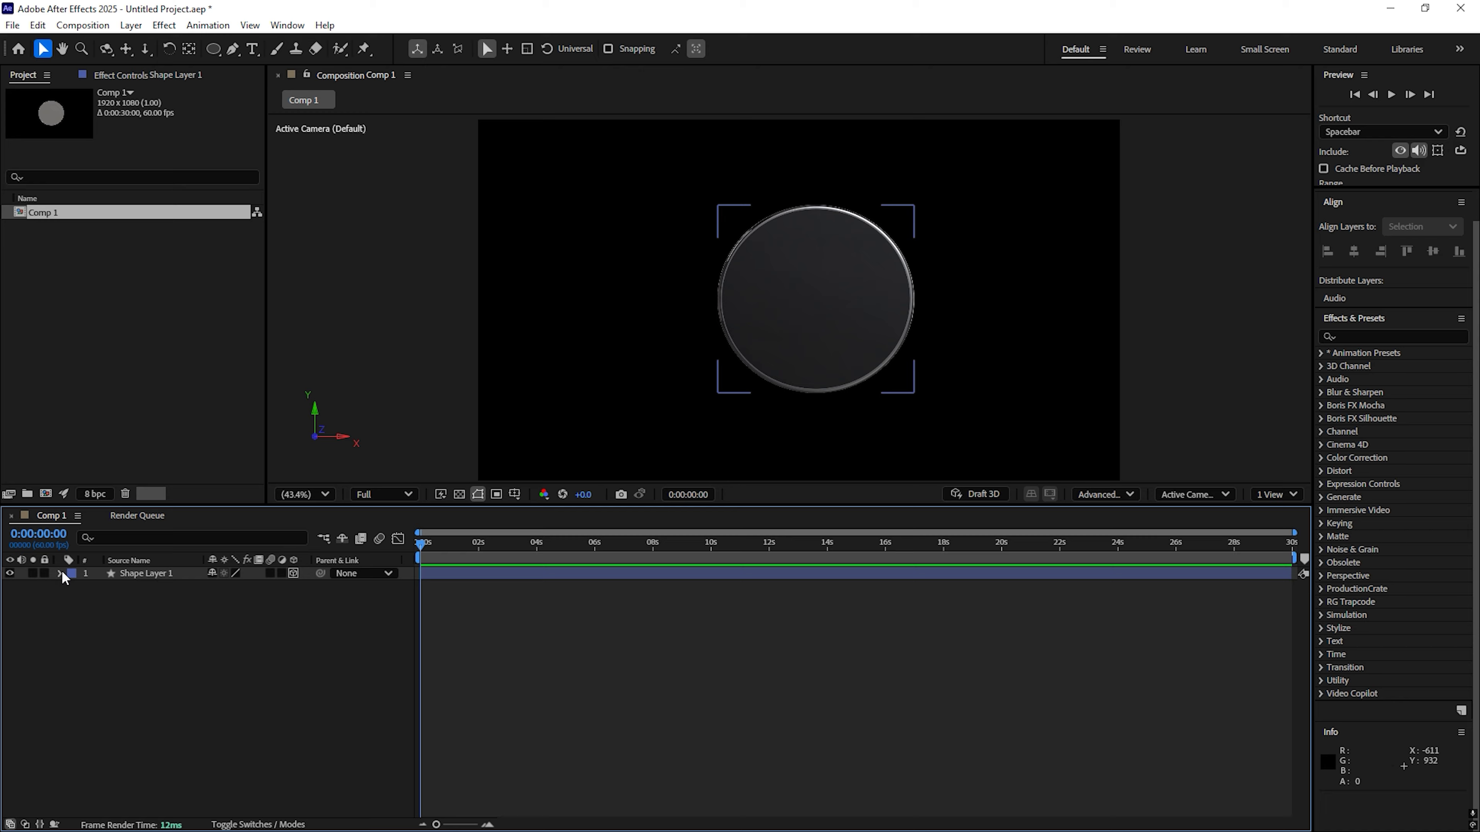
Add a text layer reading "1₹" over the circle
key(ctrl+t)
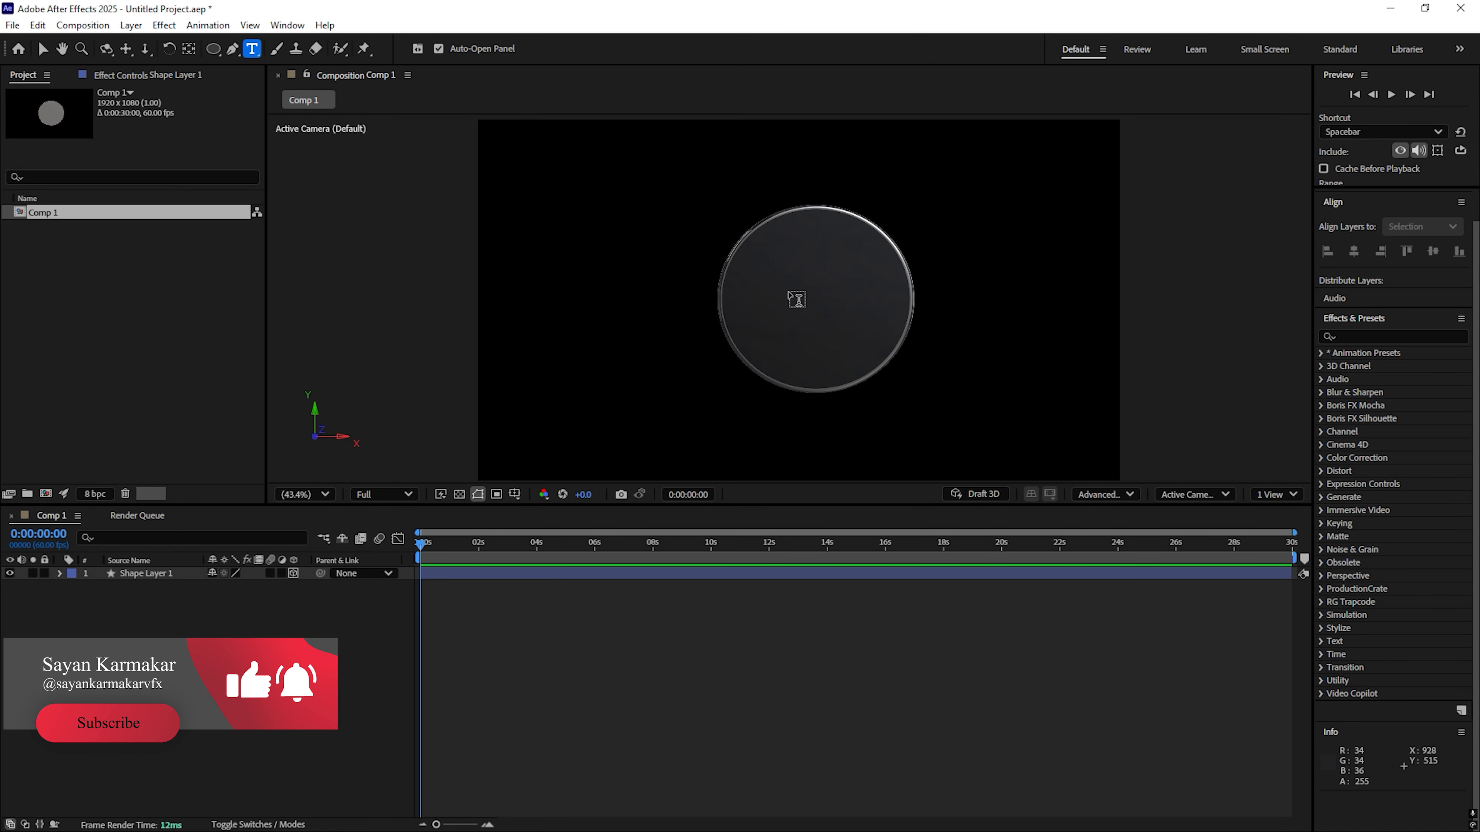
click(790, 294)
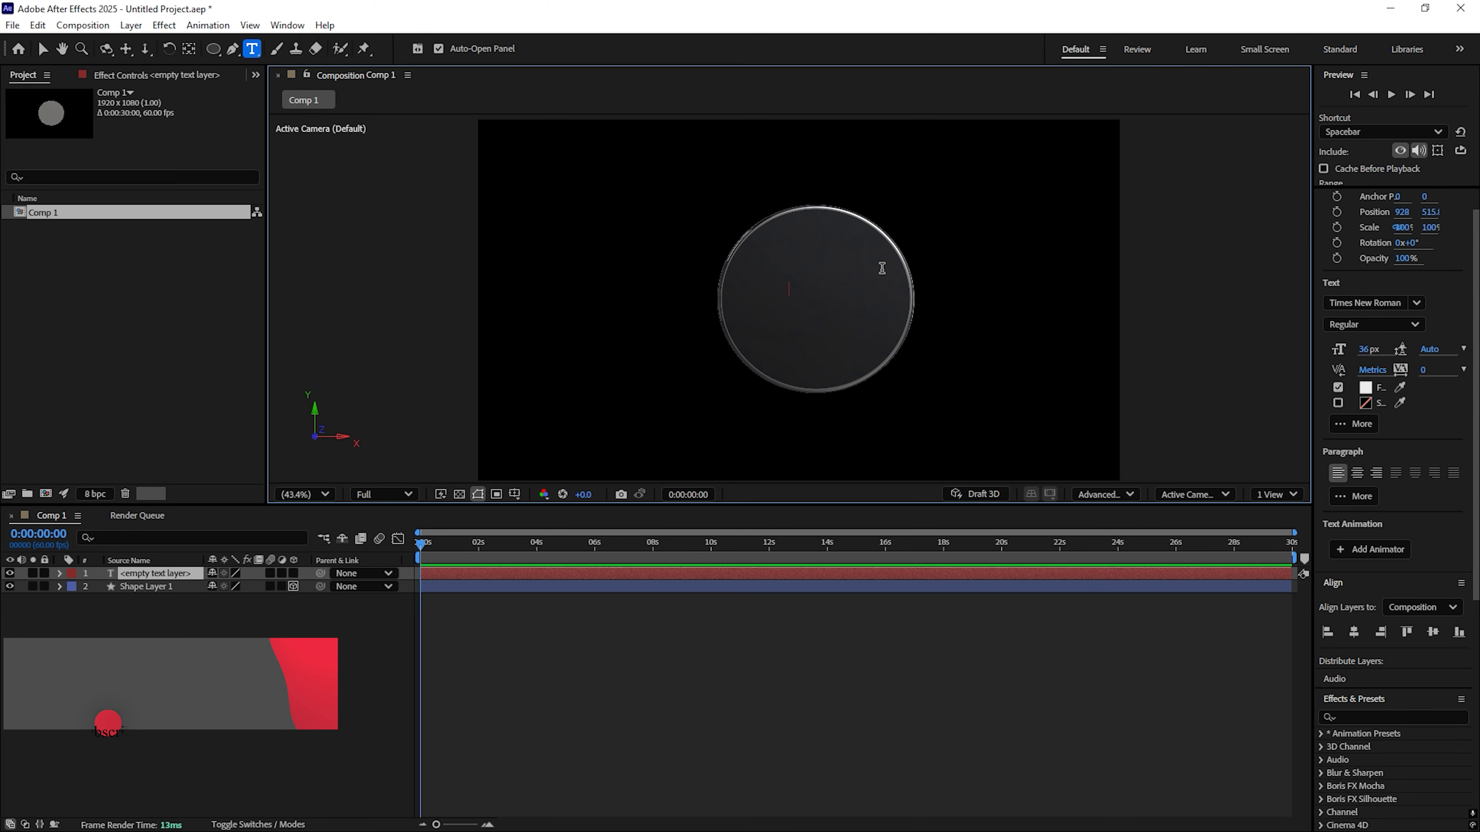
text(1₹)
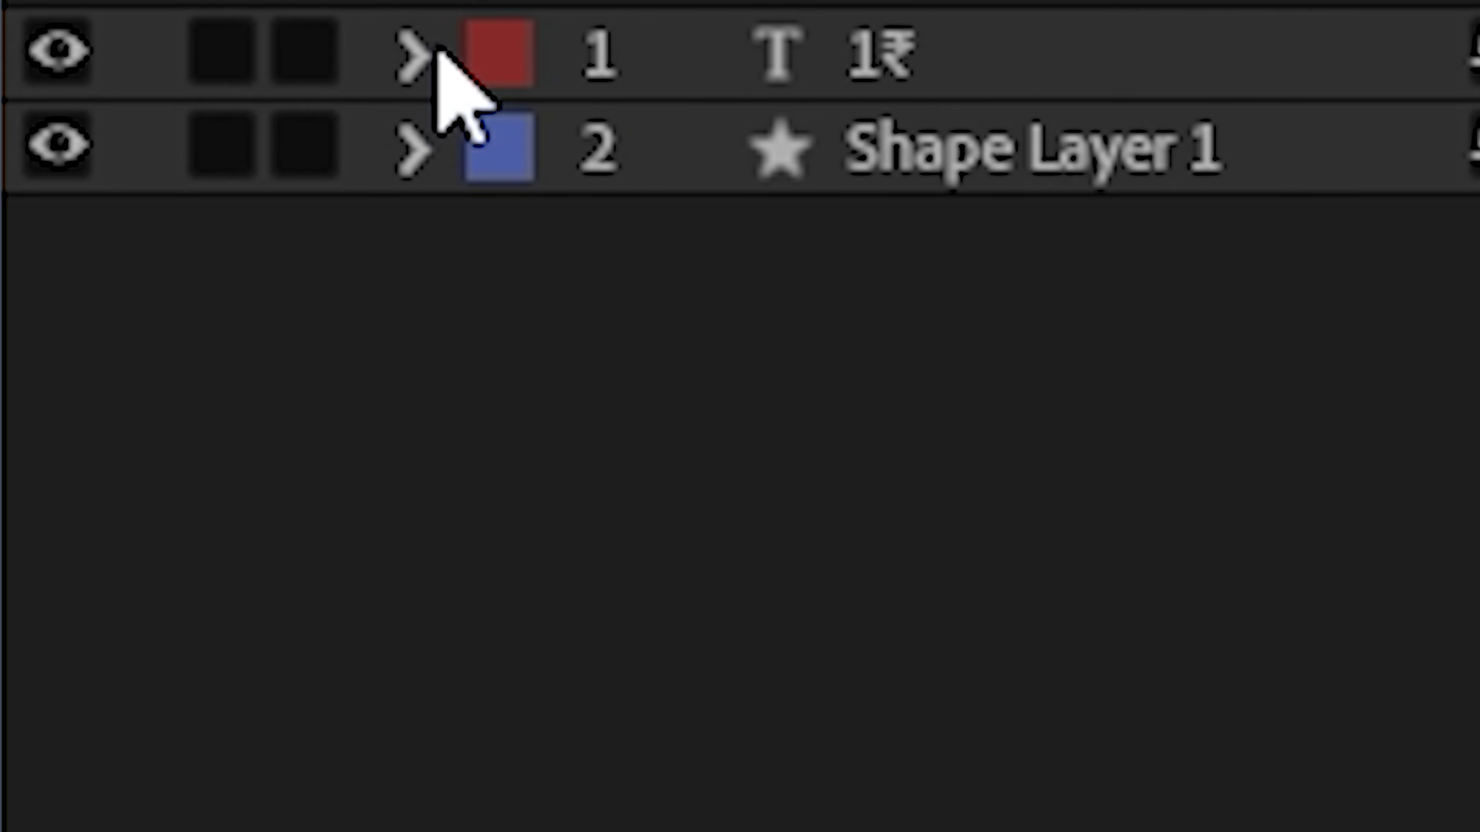
Reveal the transform properties of the 1₹ text layer and enlarge its scale to 583%
click(60, 573)
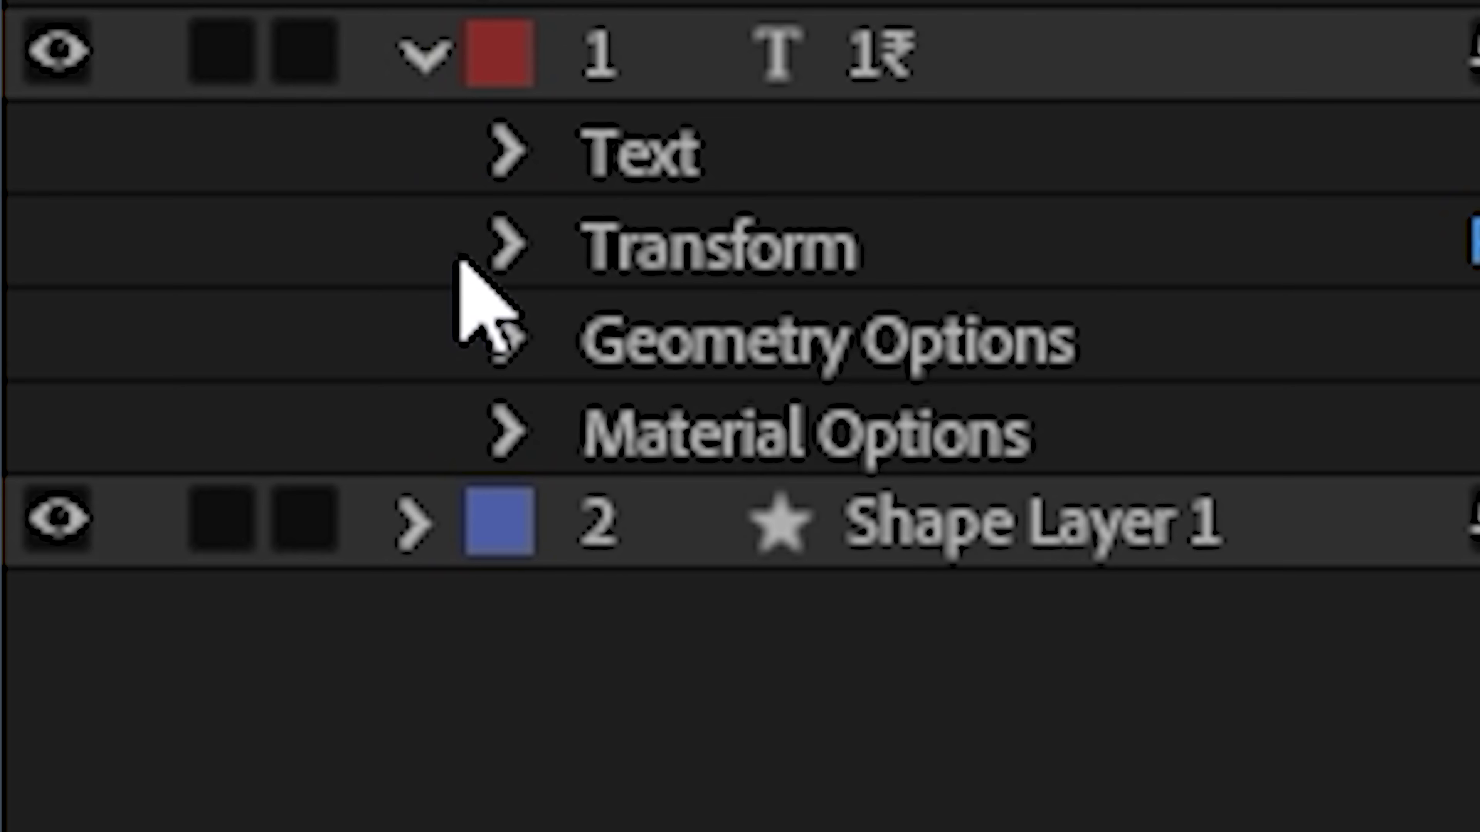
click(72, 601)
drag(1344, 481, 1474, 481)
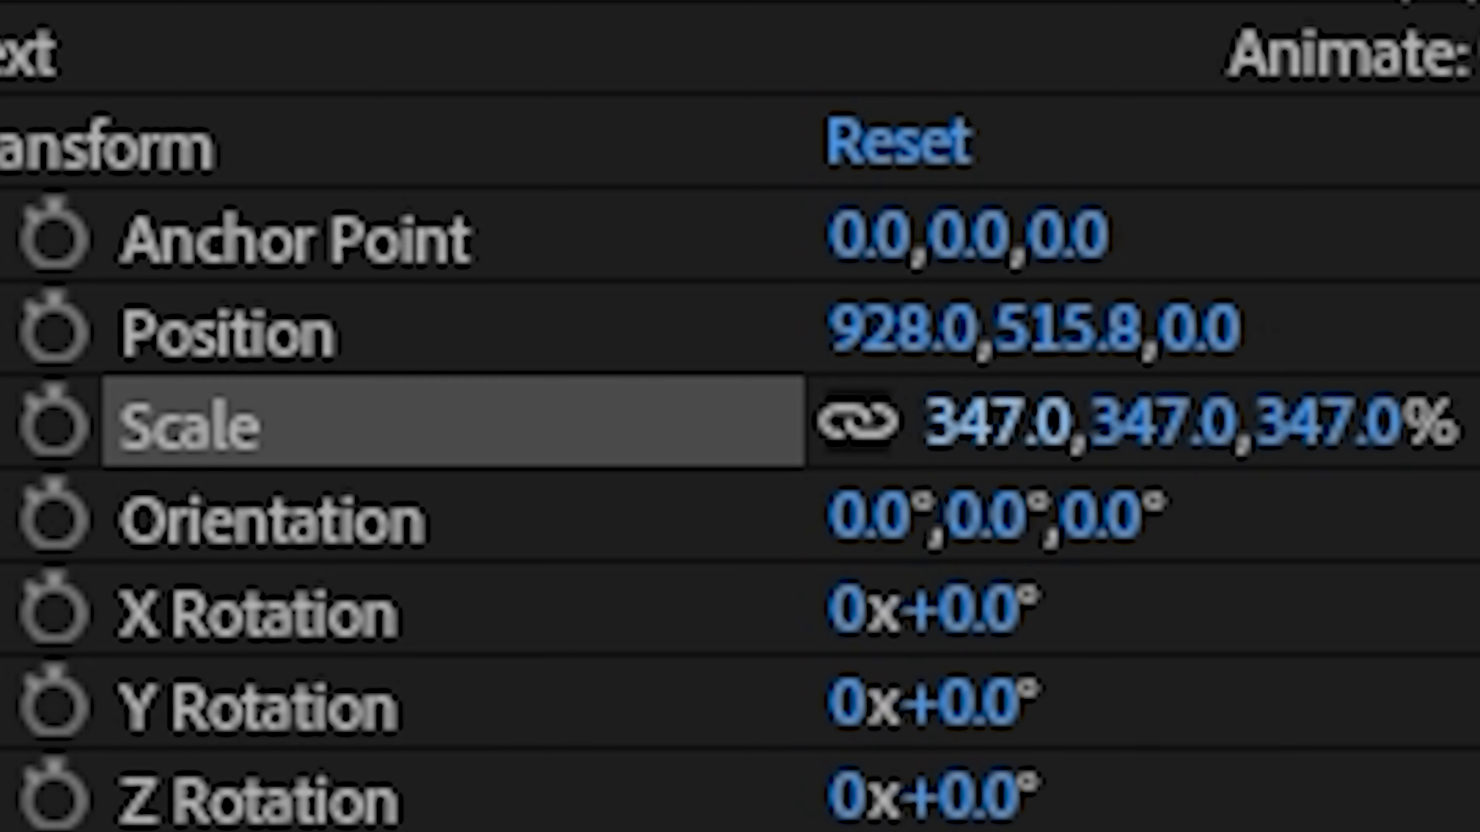
drag(274, 587, 355, 587)
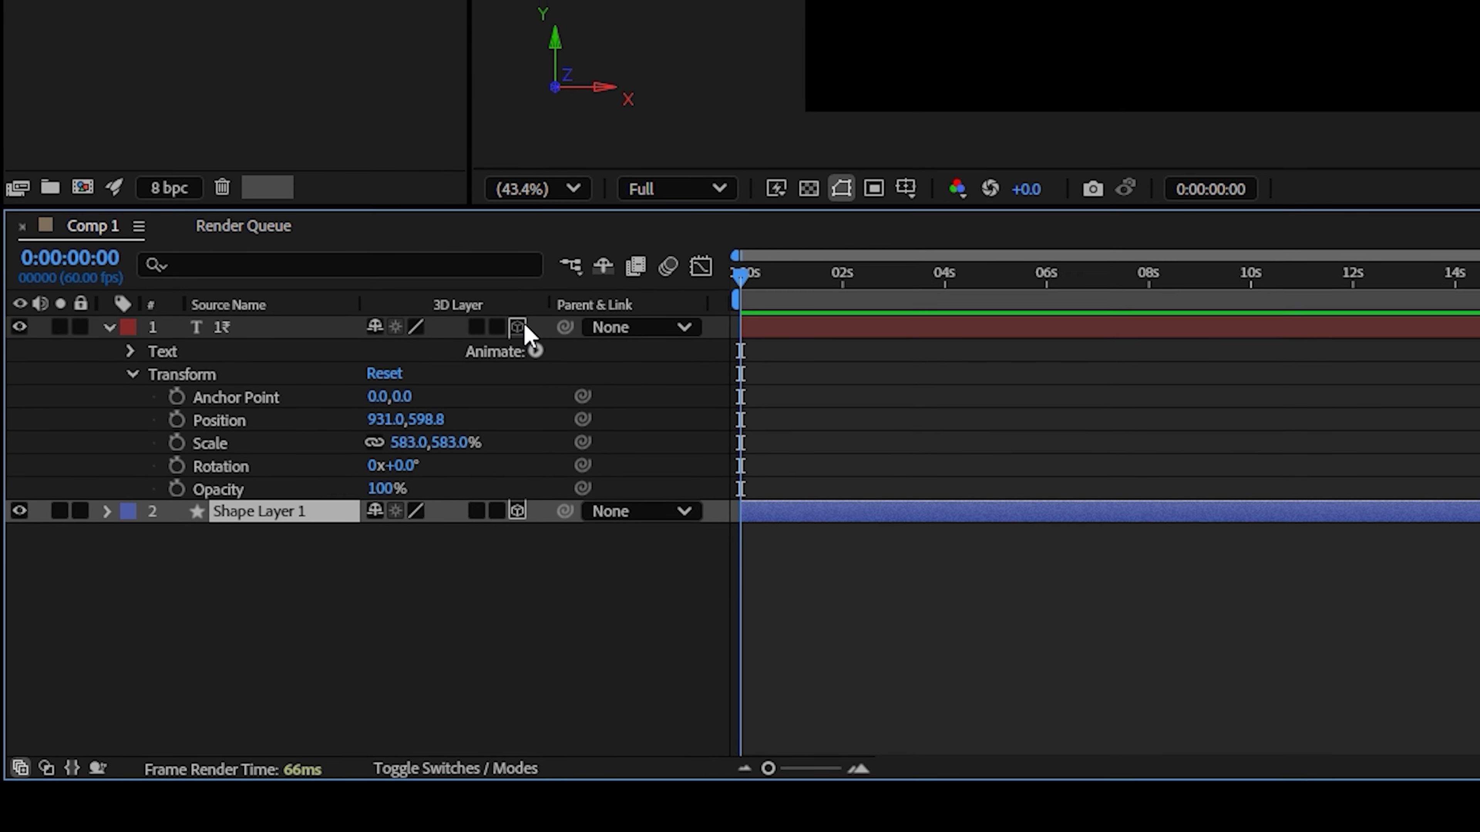
Toggle the 3D setting of the 1₹ text layer on and off to compare, leaving it off
click(425, 430)
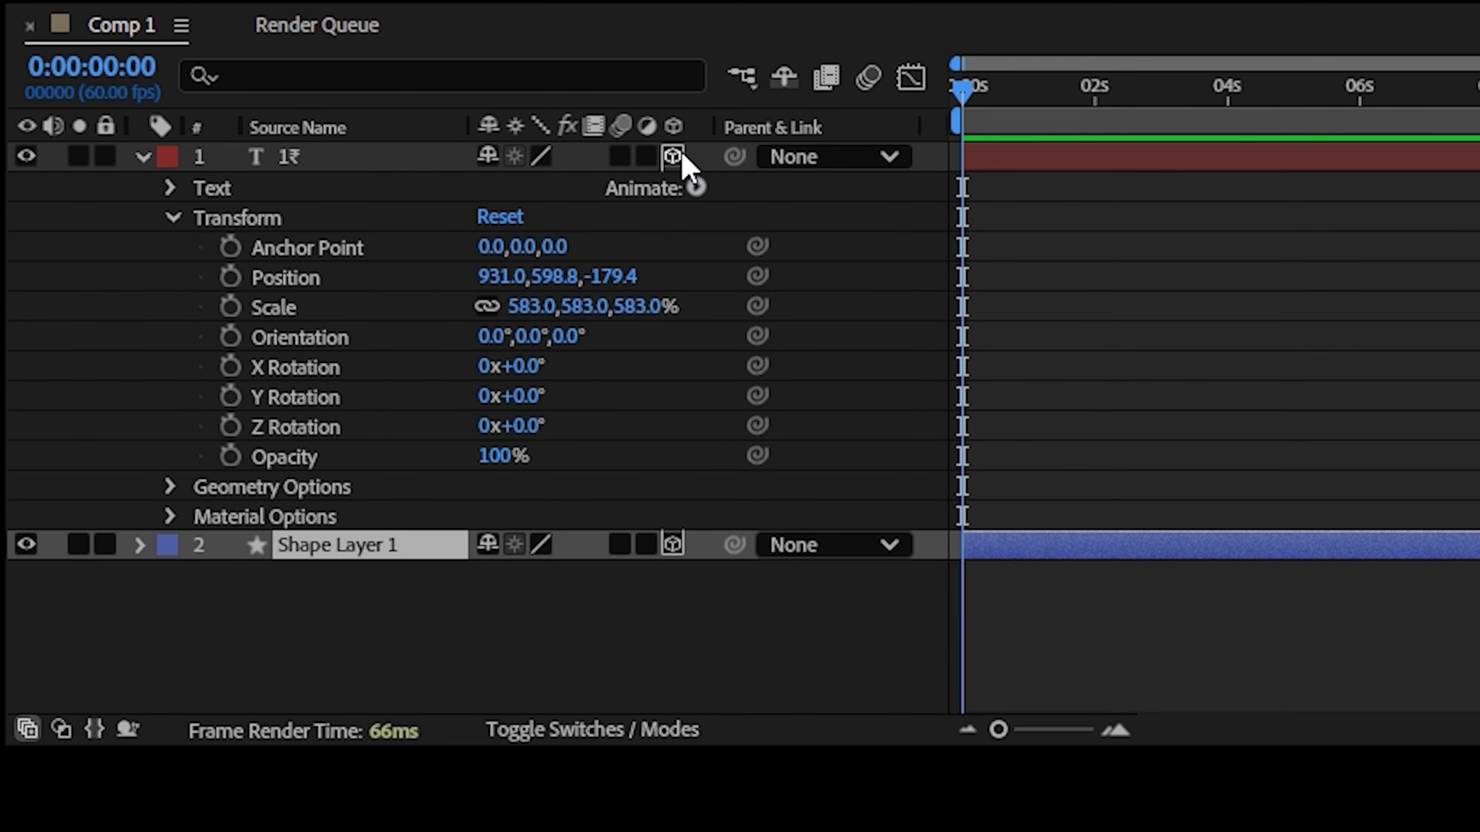
click(673, 156)
click(673, 156)
click(674, 156)
click(674, 156)
click(680, 156)
click(680, 157)
click(681, 156)
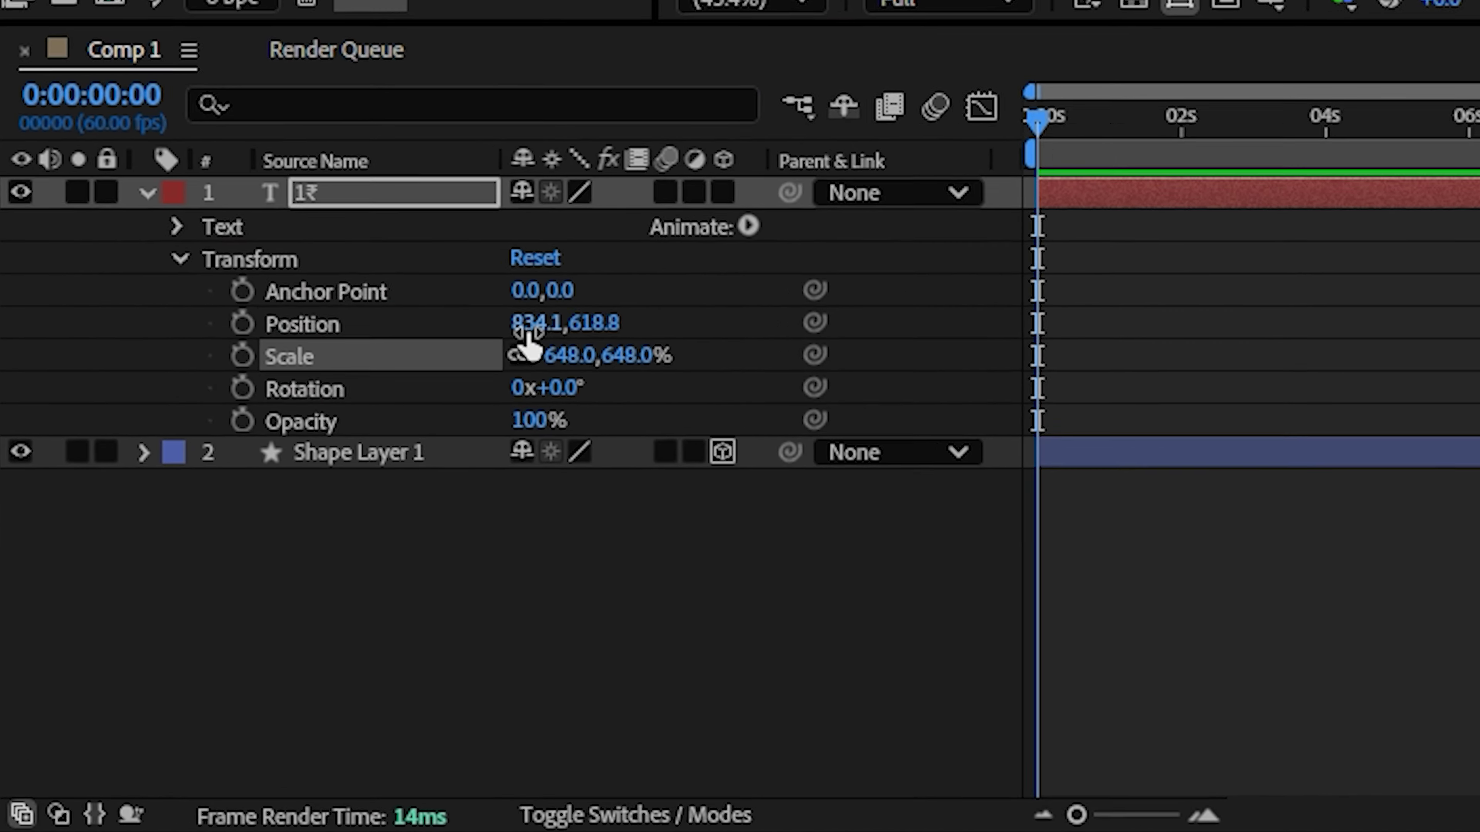
Shift the 1₹ text's X position to 839.1 and center the text in the composition
drag(218, 626, 212, 626)
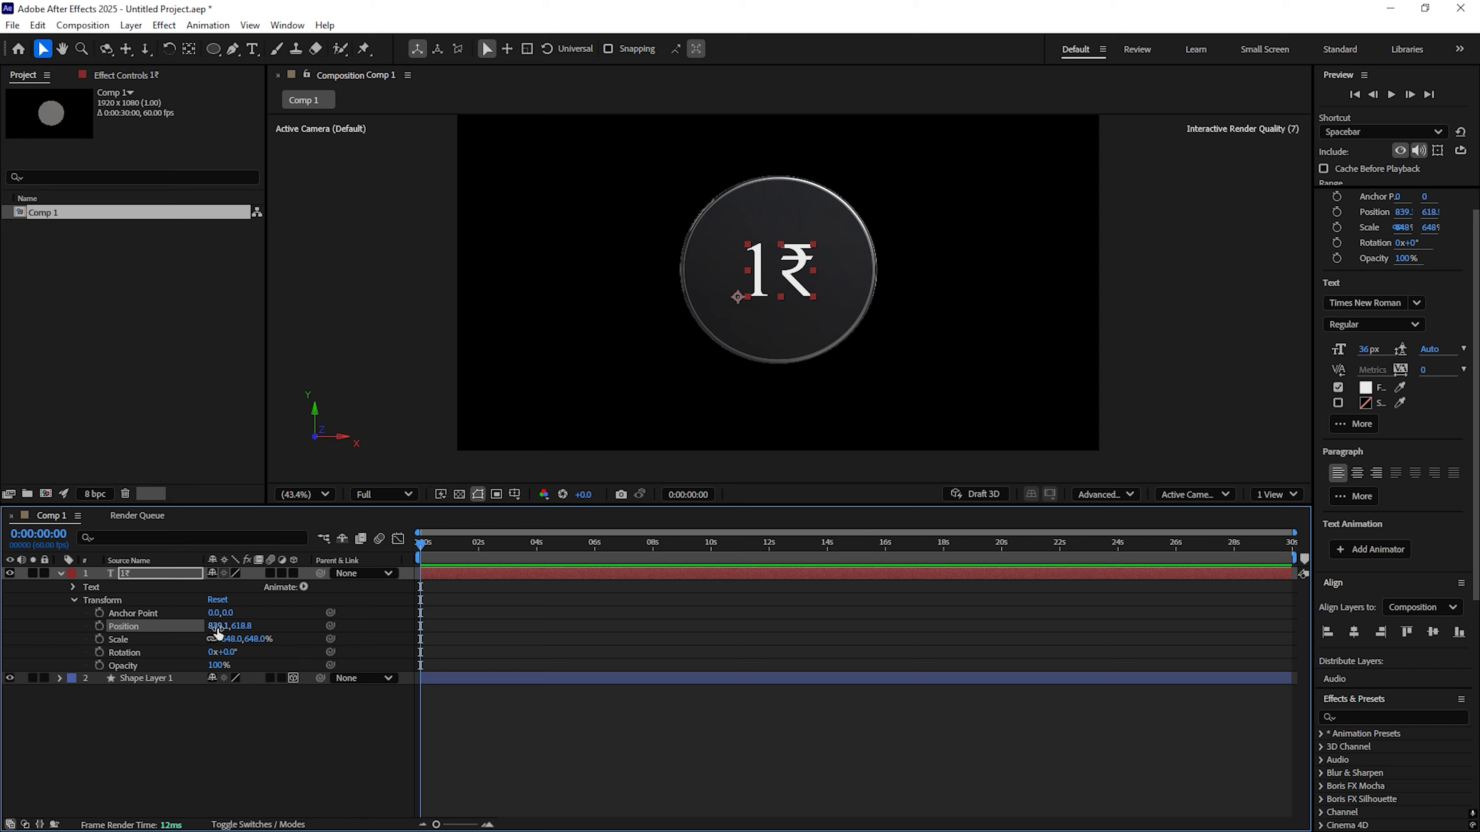
key(ctrl+Down)
click(164, 568)
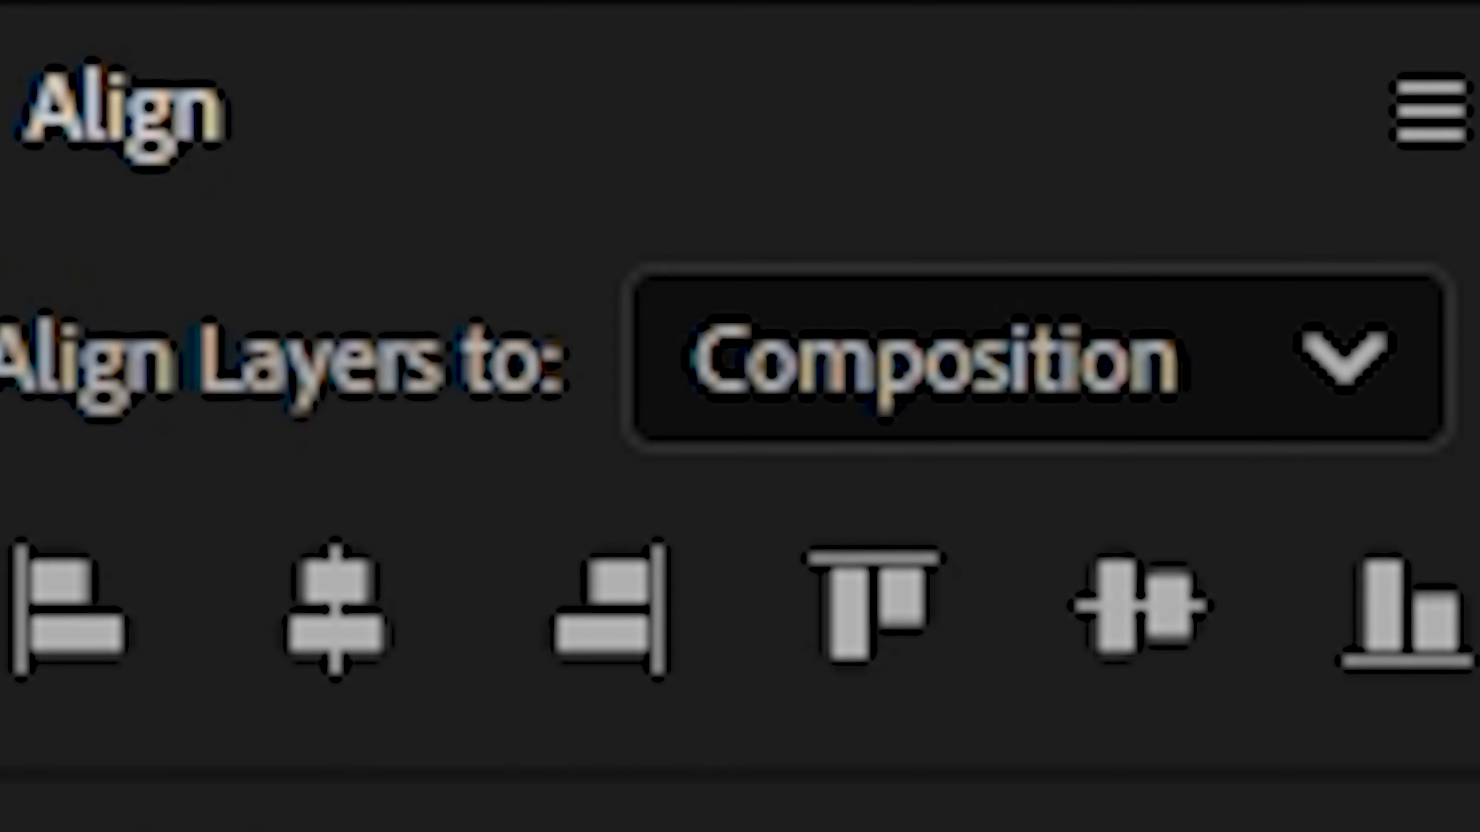
click(335, 610)
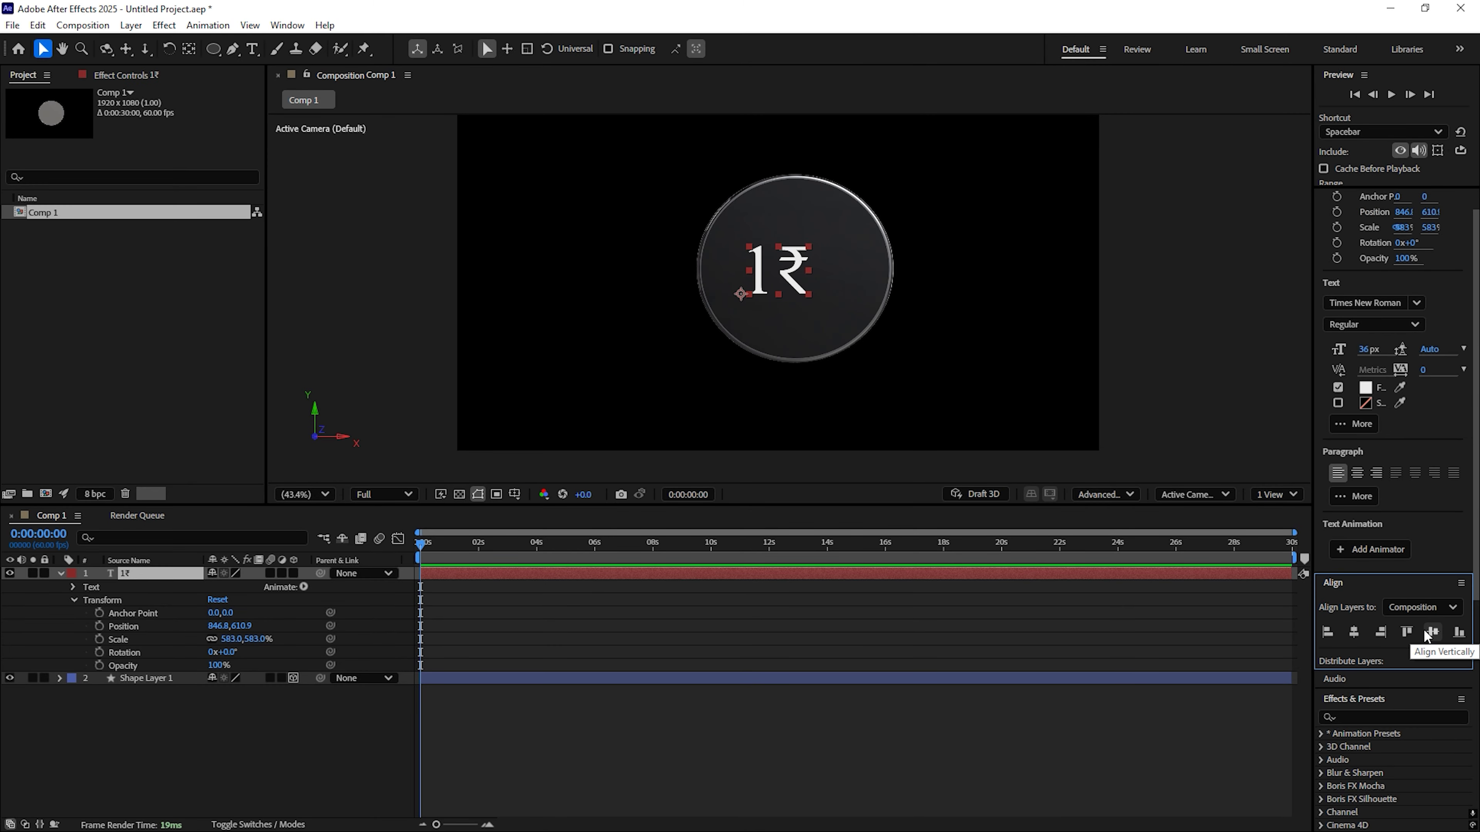
Center Shape Layer 1 in the composition and make both the shape and the 1₹ text 3D layers
click(146, 678)
click(1354, 754)
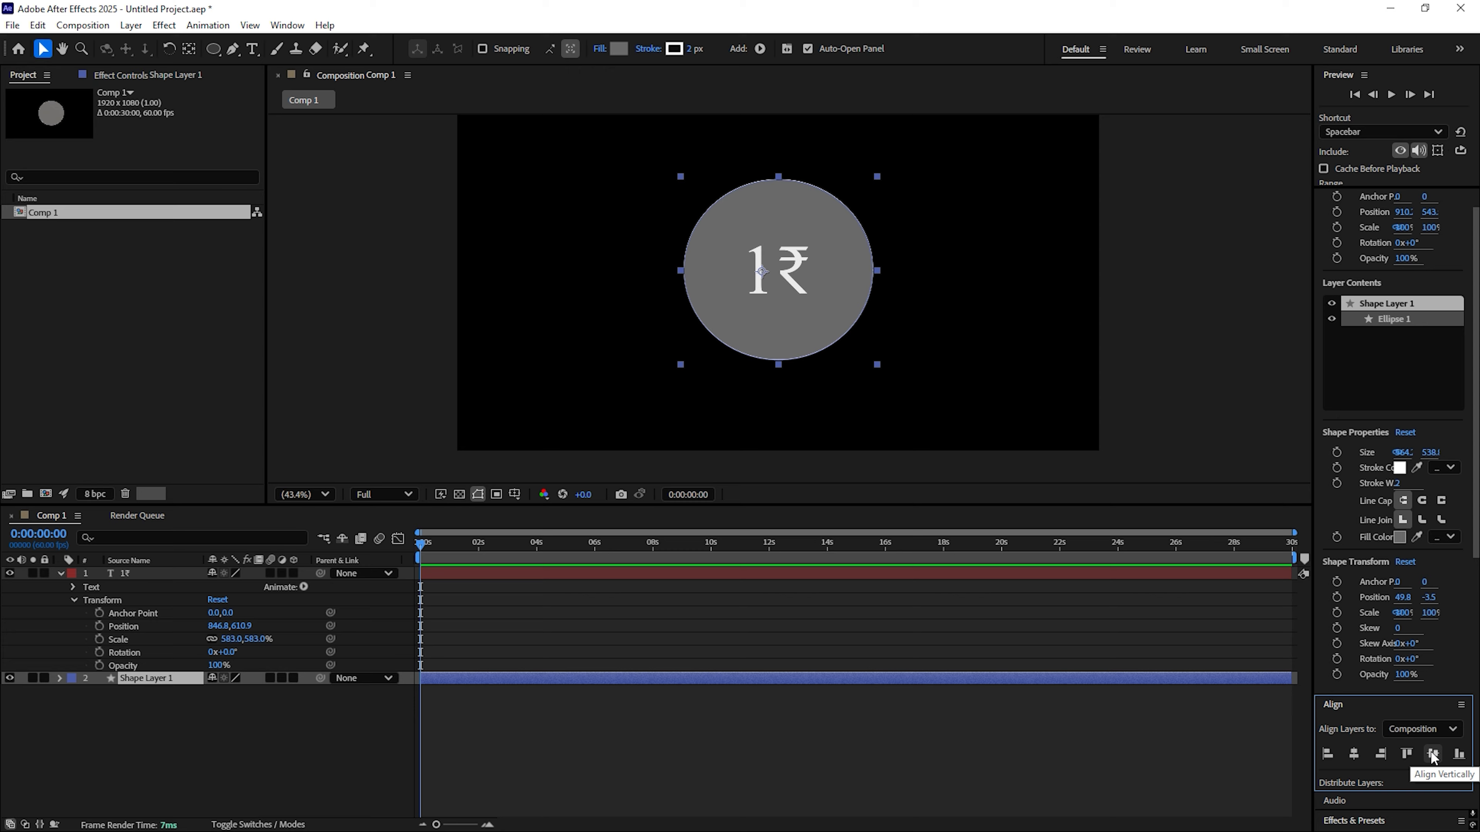
drag(293, 678, 294, 574)
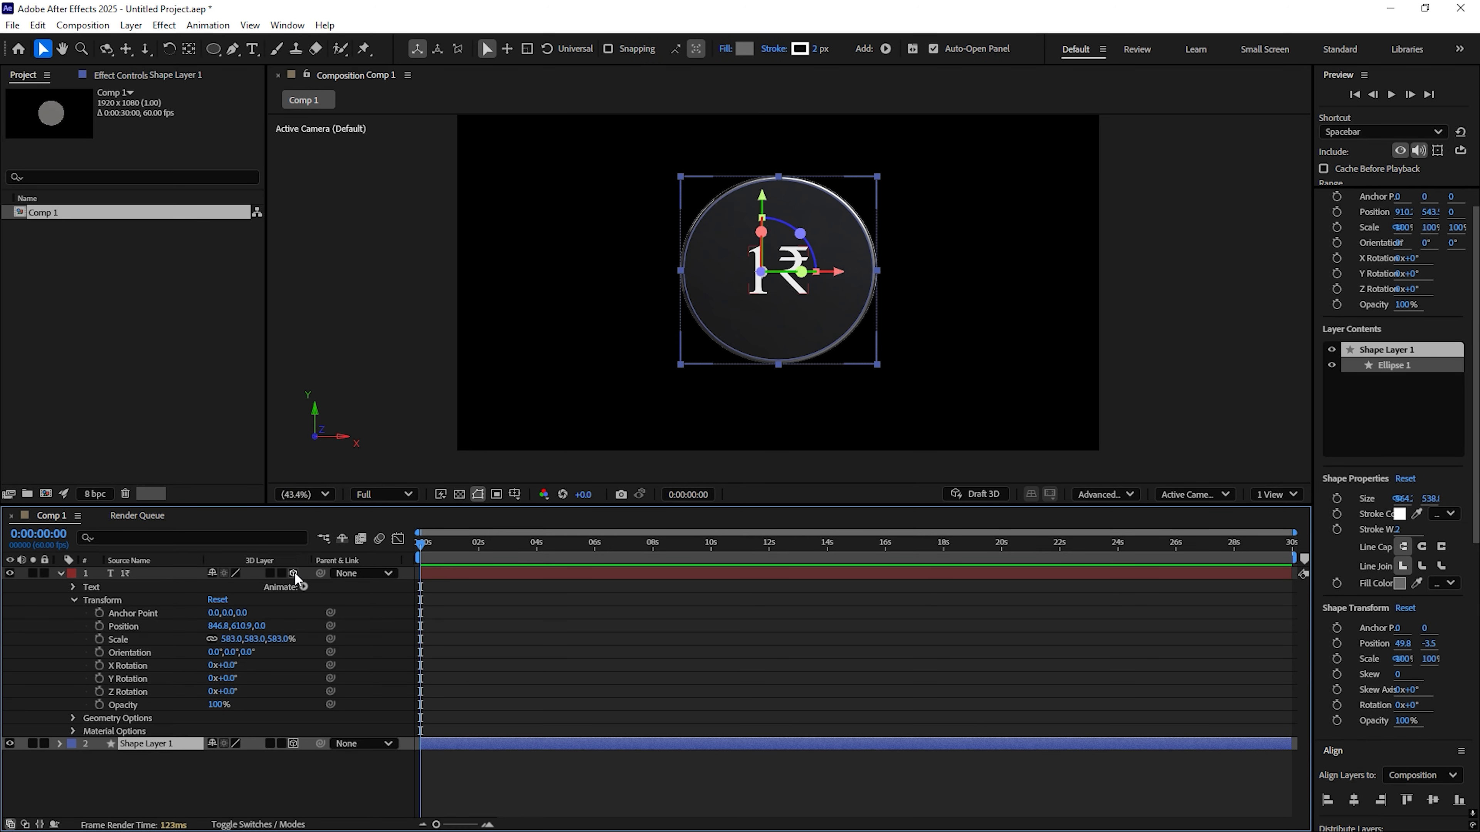
Enlarge the 1₹ text to 648% scale and move it in front of the coin at position 839.1, 618.8, -21.1
click(303, 625)
drag(757, 272, 671, 326)
key(slash)
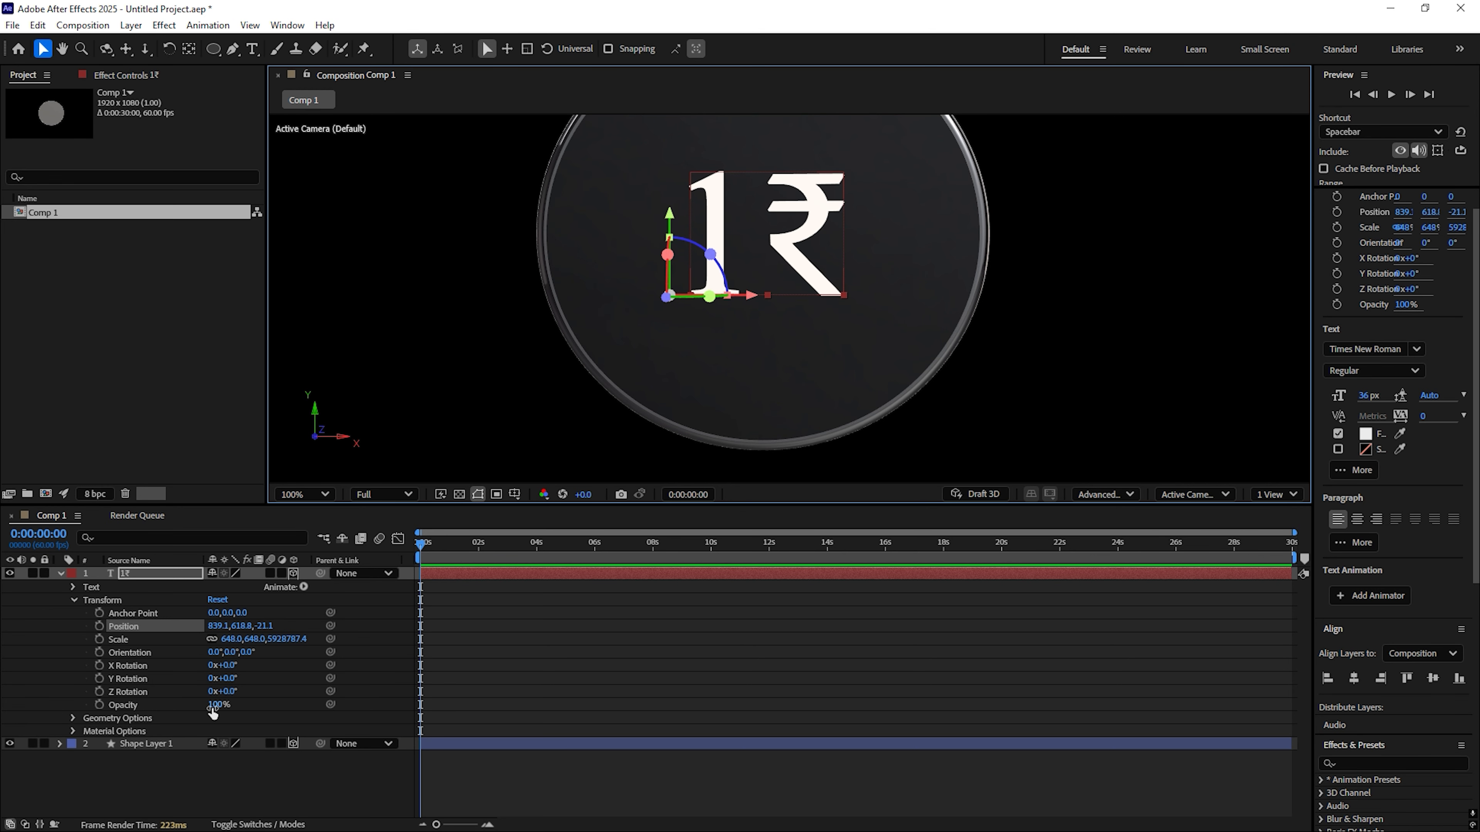
Set the 1₹ text layer's opacity to 60%
click(217, 705)
text(60)
key(Return)
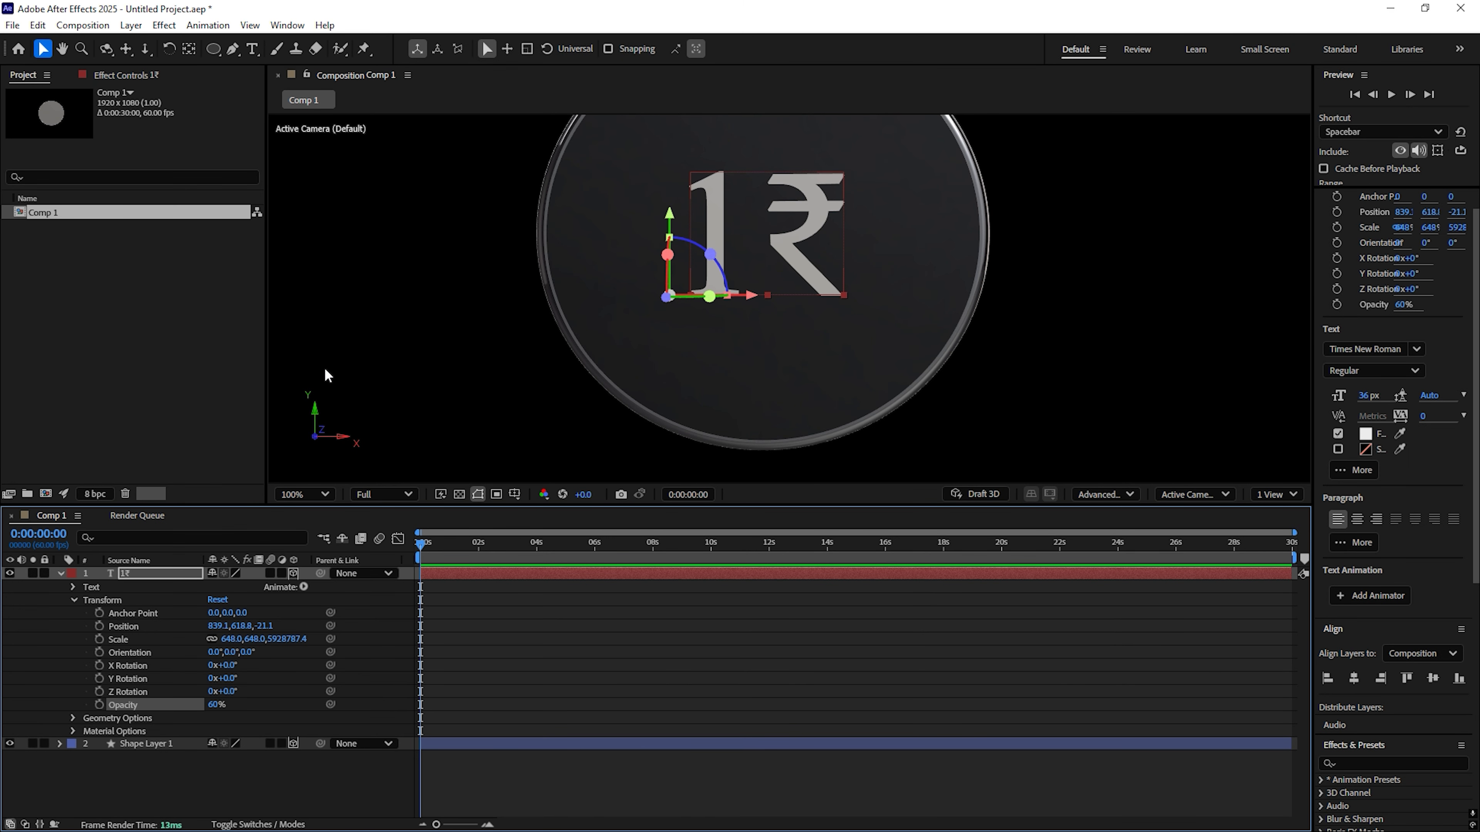
click(380, 337)
key(comma)
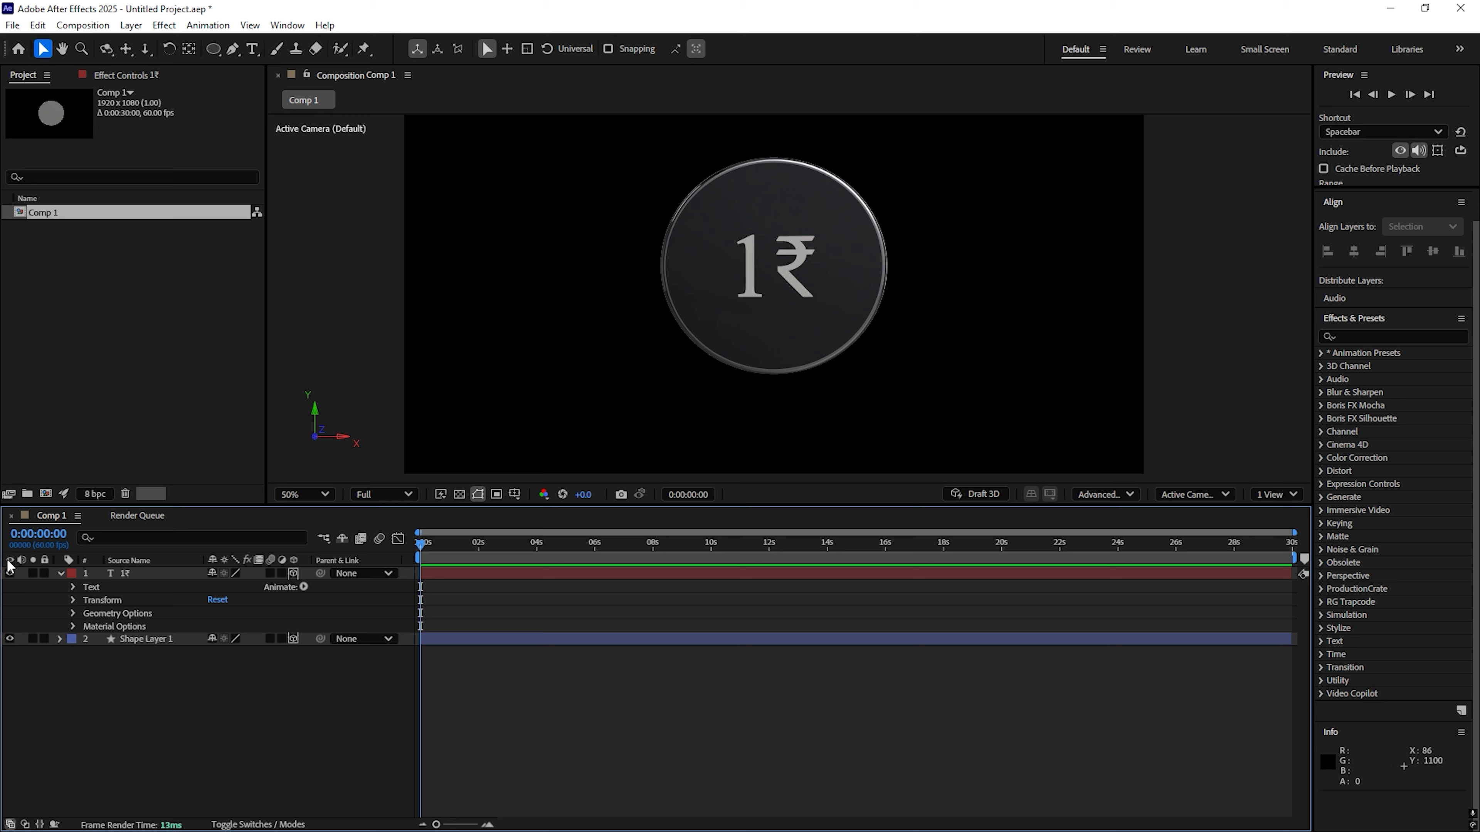
Hide the 1₹ layer and add a new text layer reading "IN" over the coin
click(9, 573)
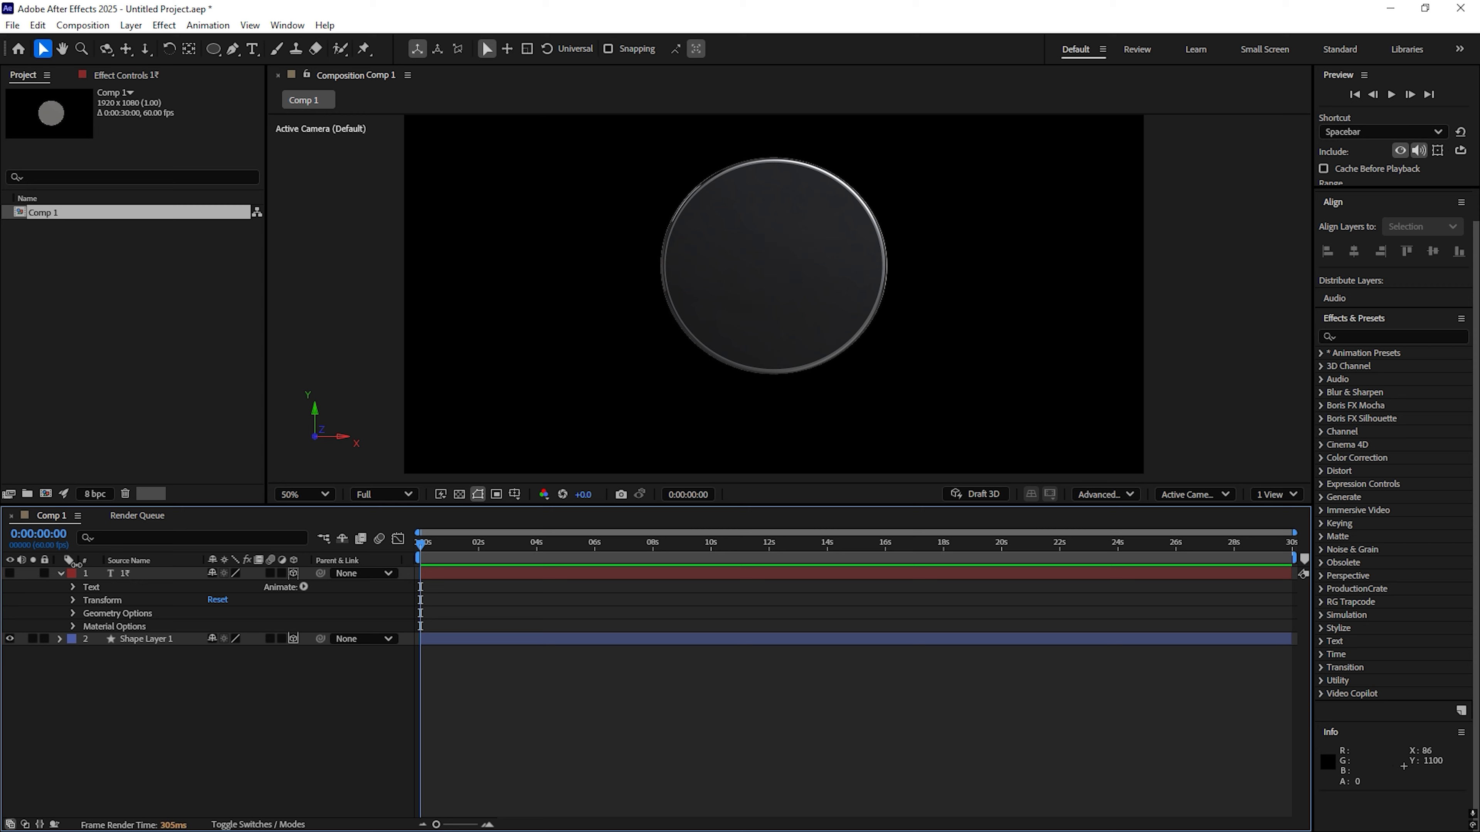
click(253, 49)
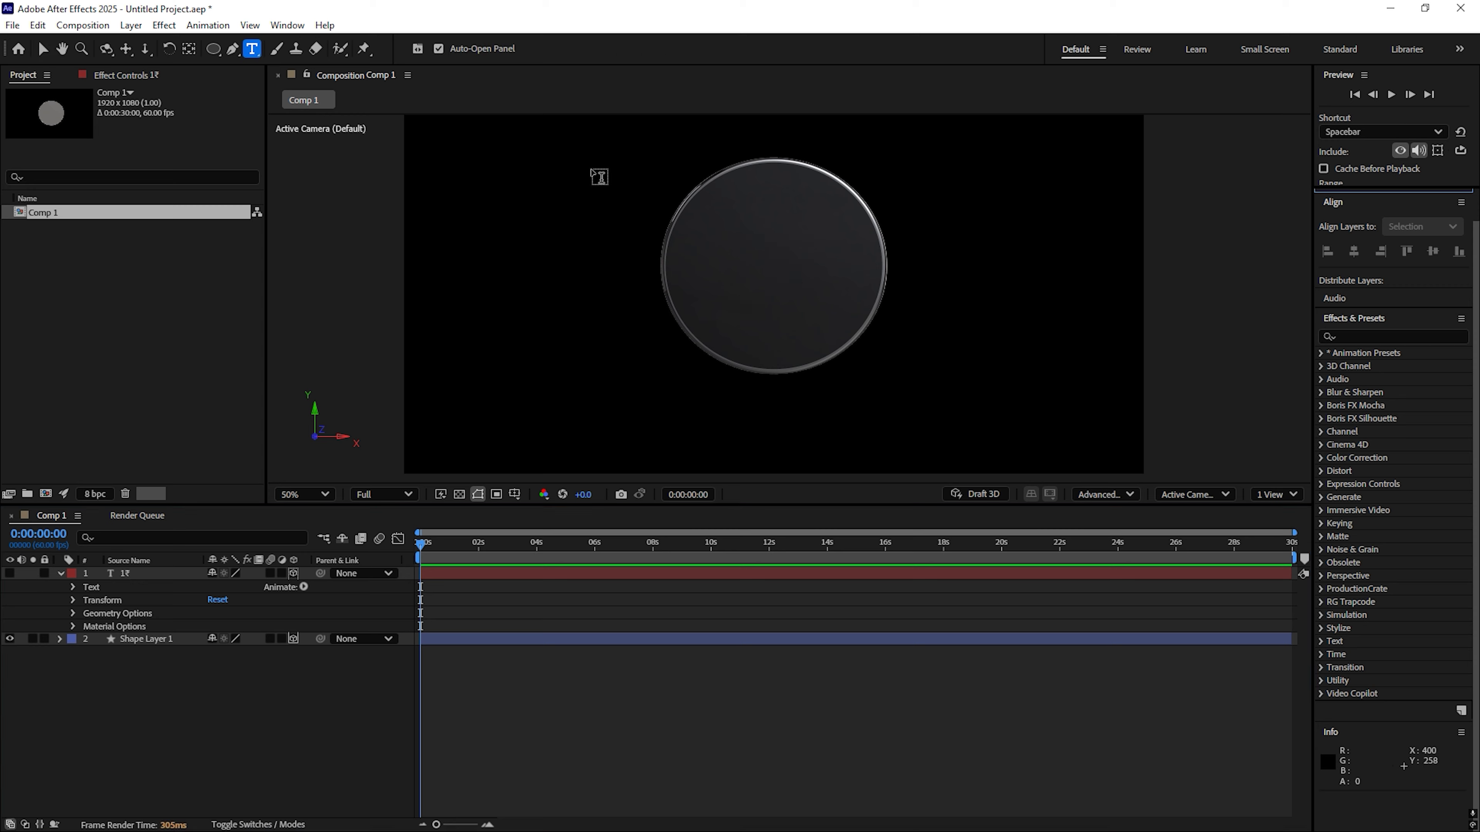
click(749, 264)
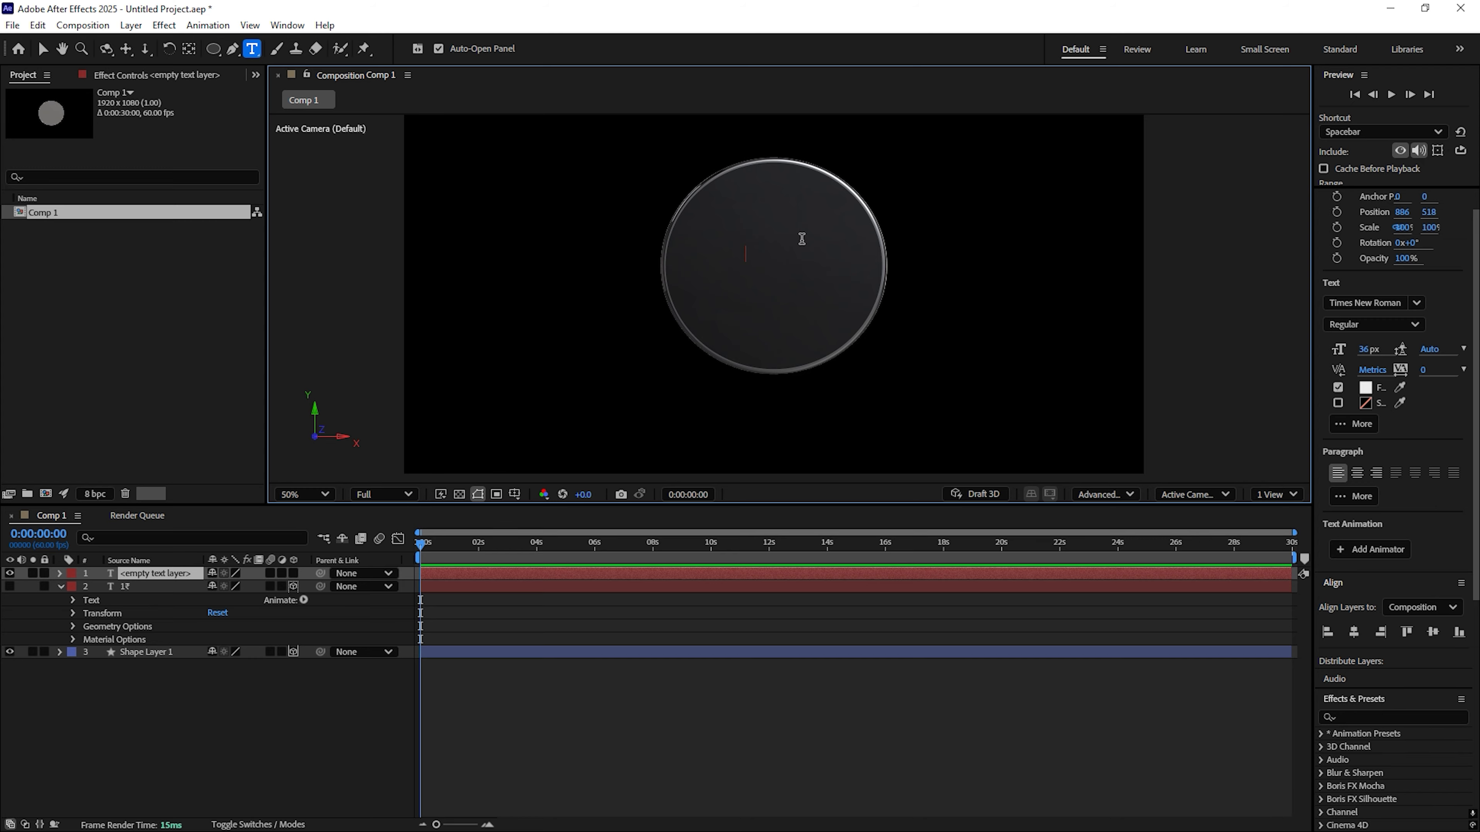
text(IN)
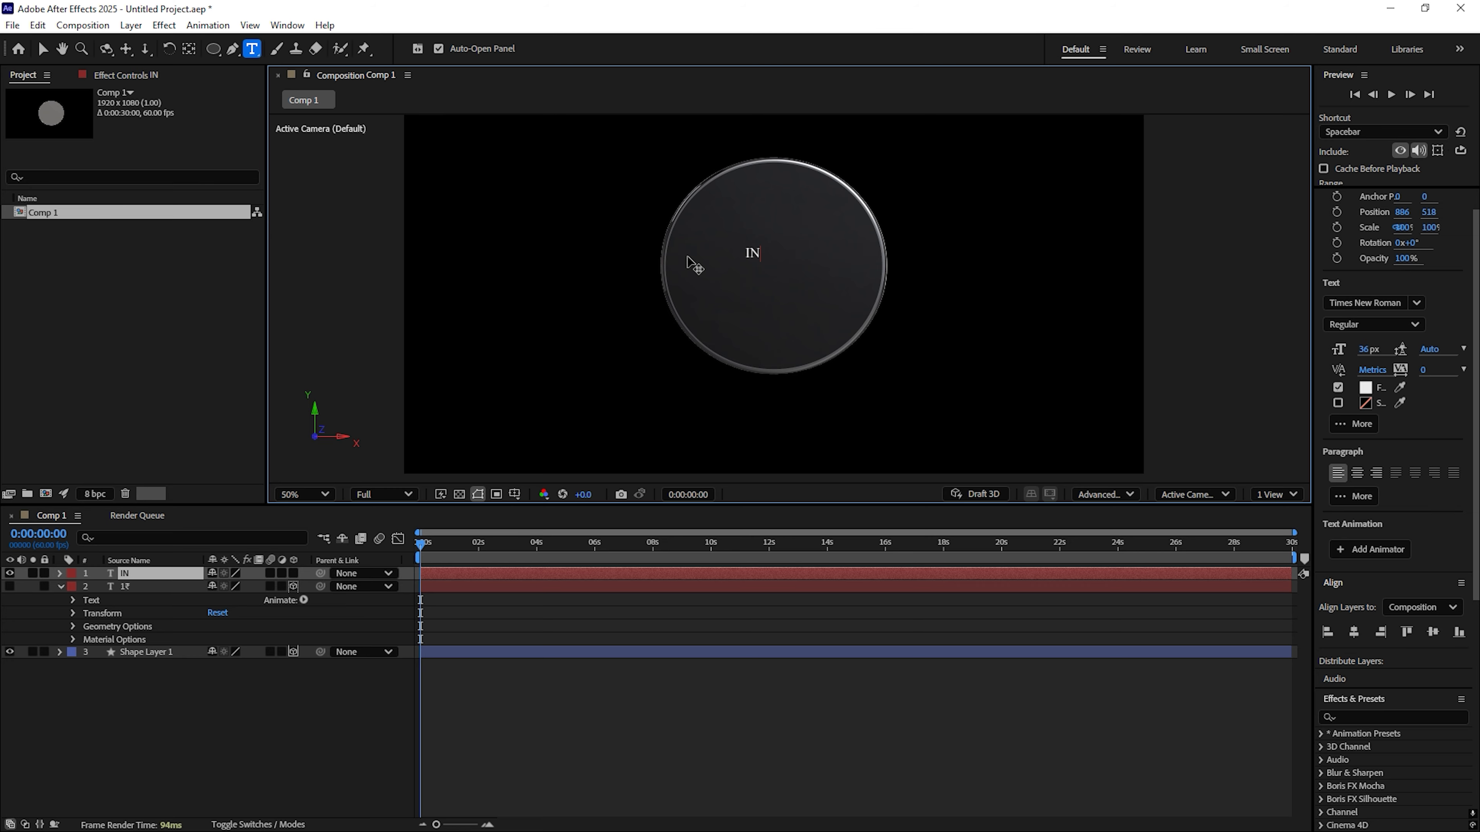
Scale the IN text to 508% and center it horizontally and vertically in the composition
click(59, 574)
click(73, 601)
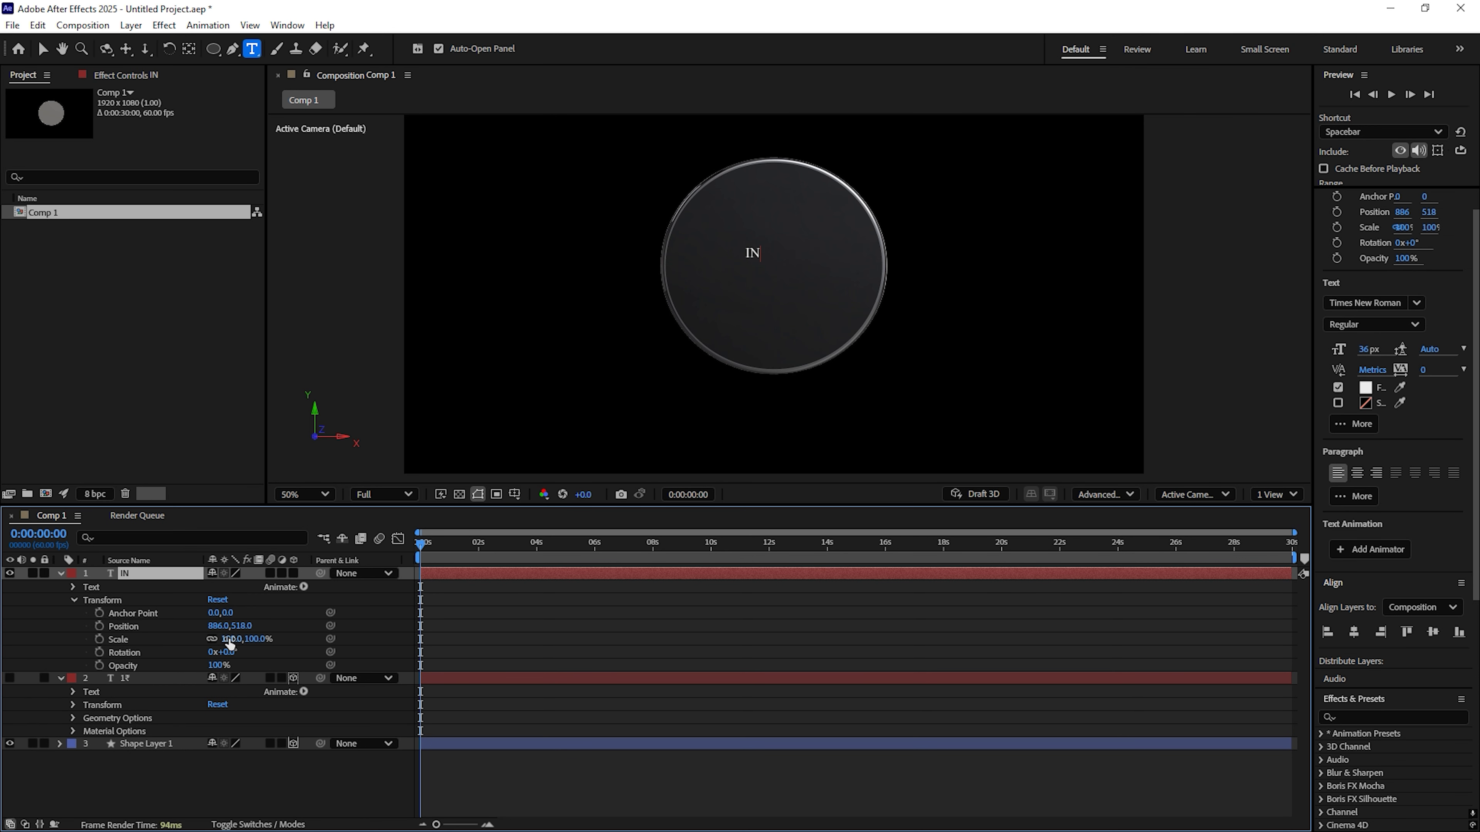
drag(229, 639, 227, 498)
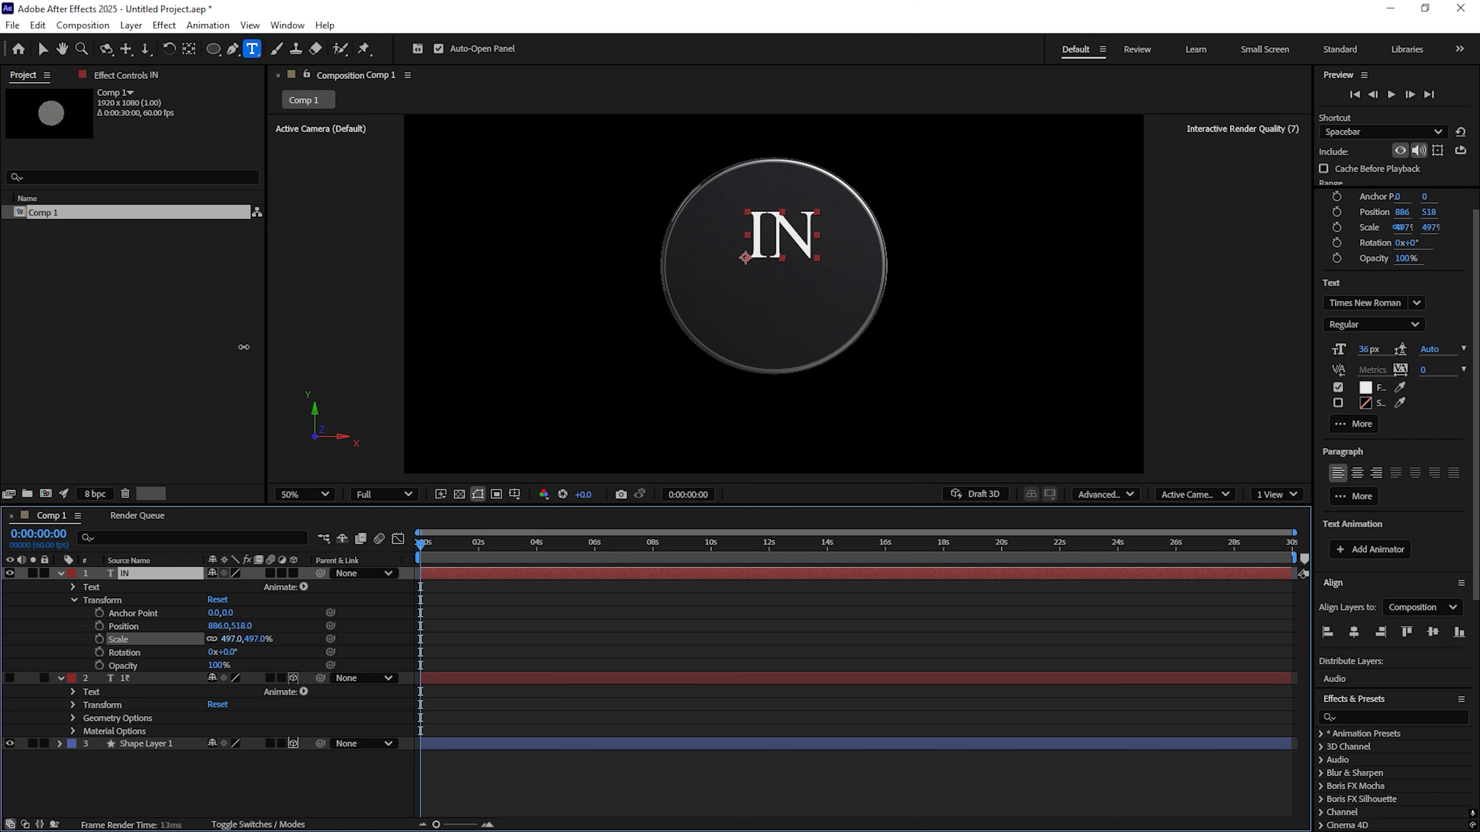
drag(472, 532, 478, 527)
click(1353, 632)
click(1433, 632)
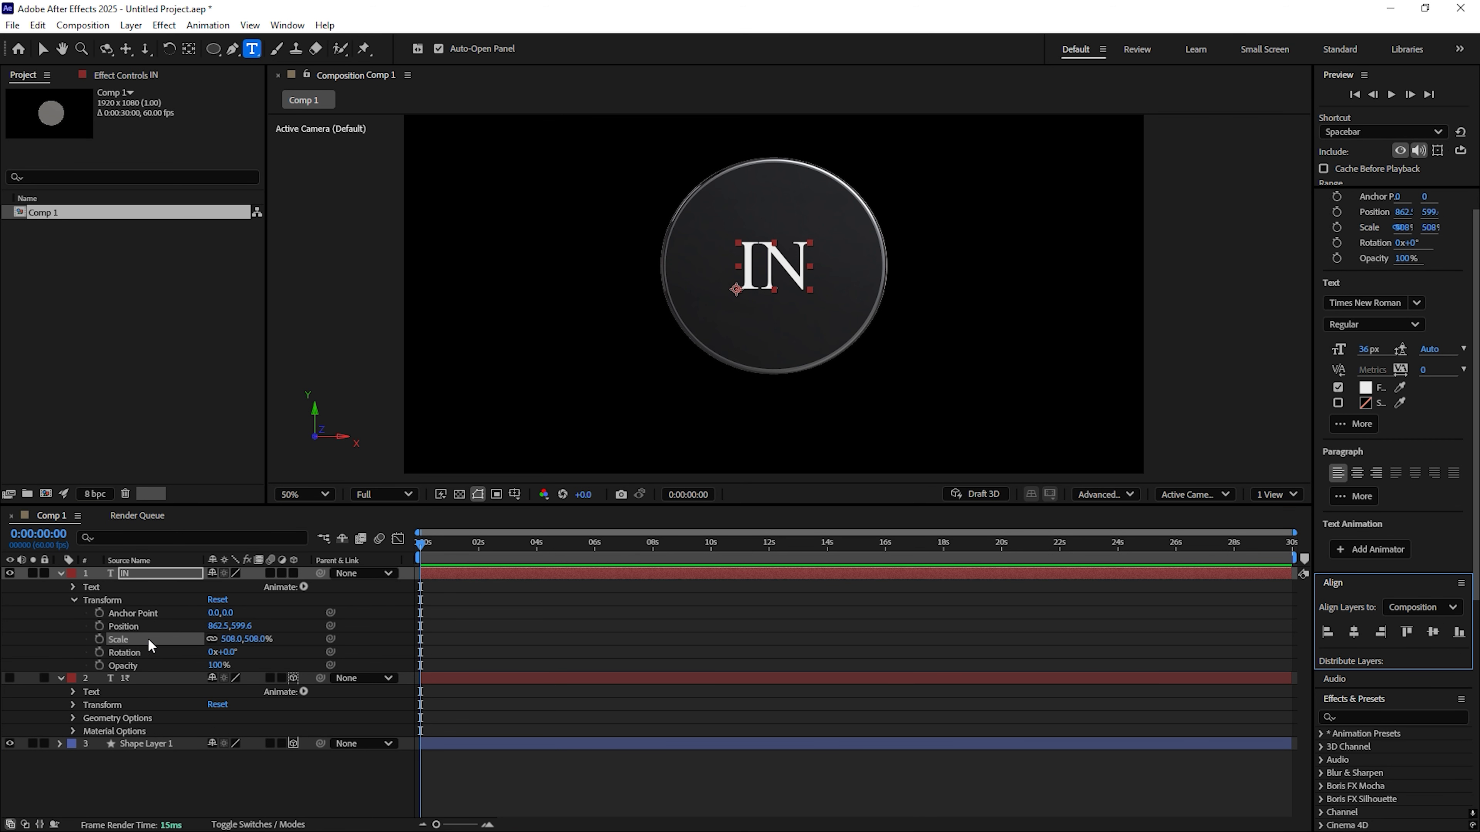
Make the IN text a 3D layer and push it back along its Z axis behind the coin
click(297, 572)
scroll(791, 265, up, 2)
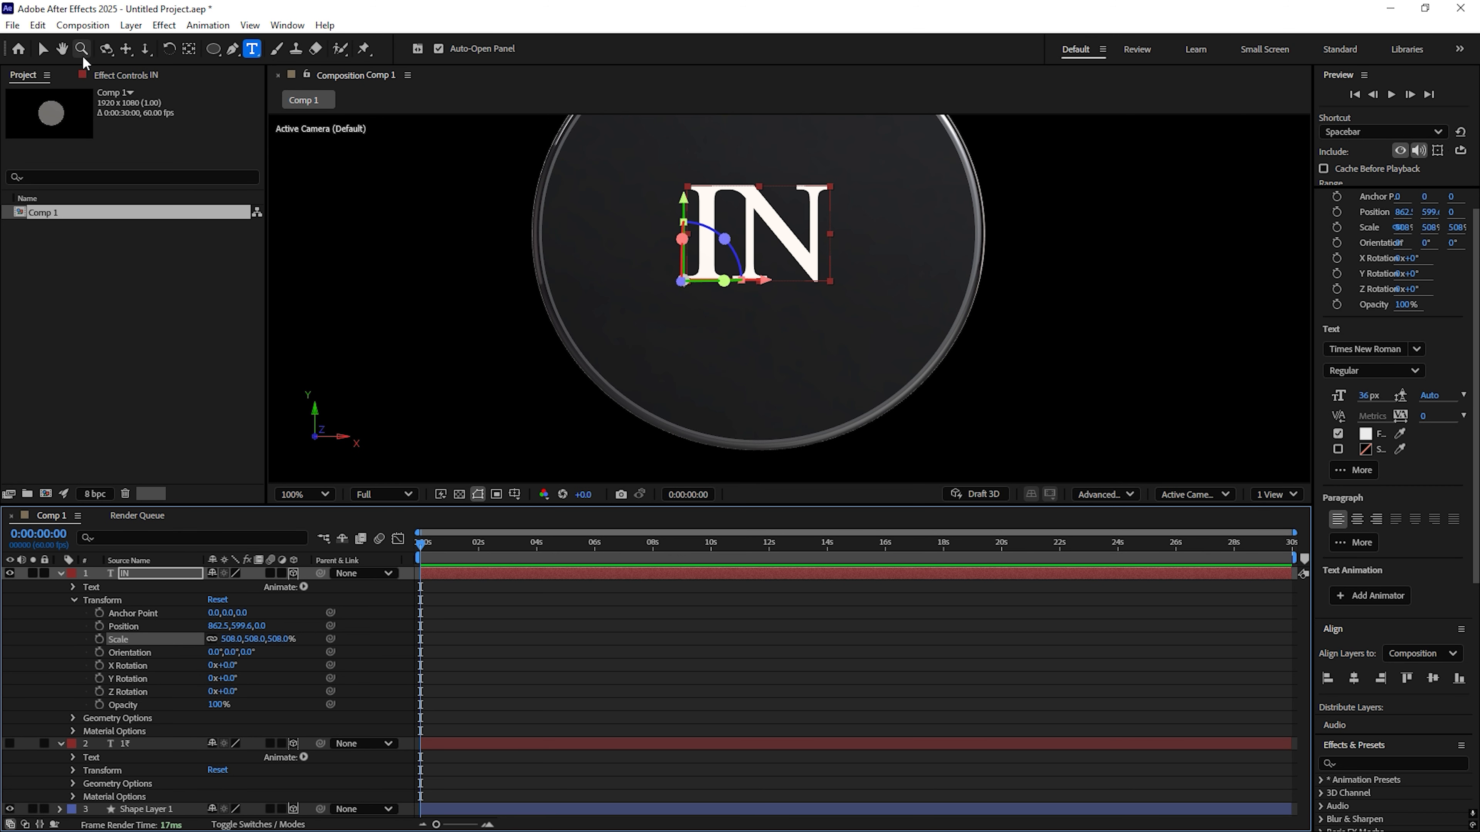
key(v)
scroll(791, 265, up, 2)
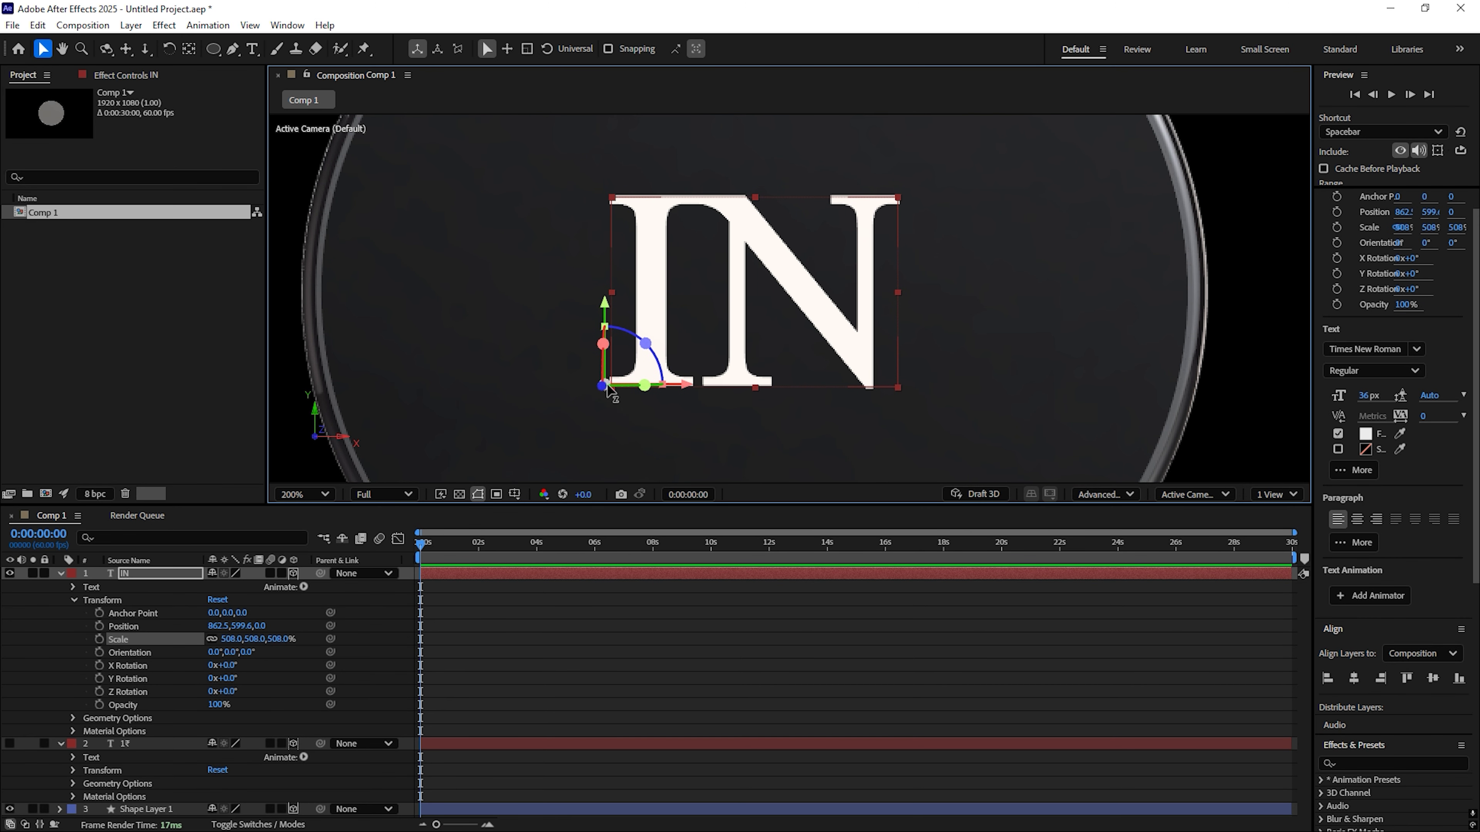
drag(606, 386, 606, 385)
click(74, 599)
key(F2)
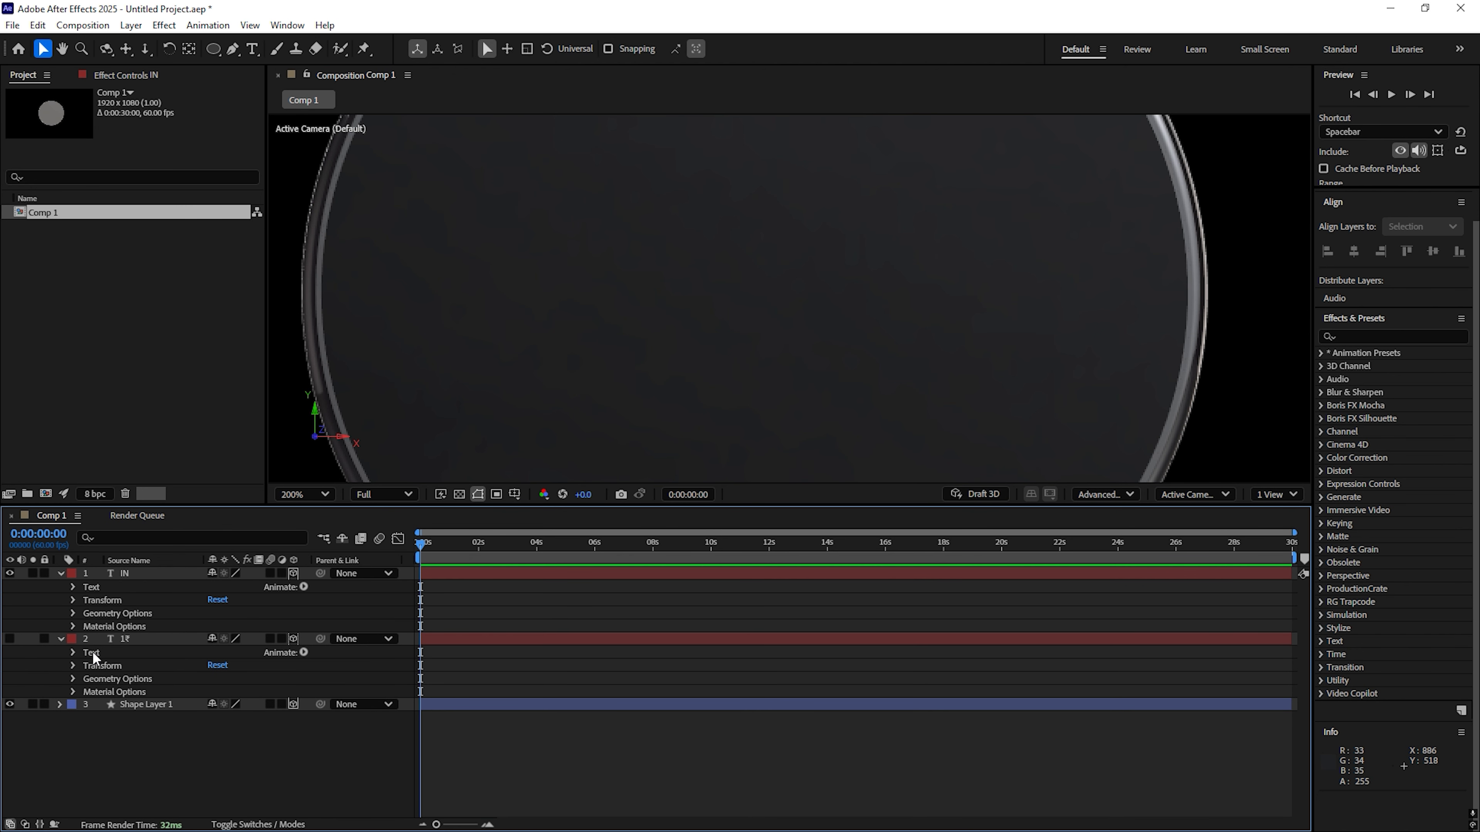
Show the 1₹ layer again and add a null object with its 3D setting turned on
click(10, 639)
scroll(917, 266, down, 4)
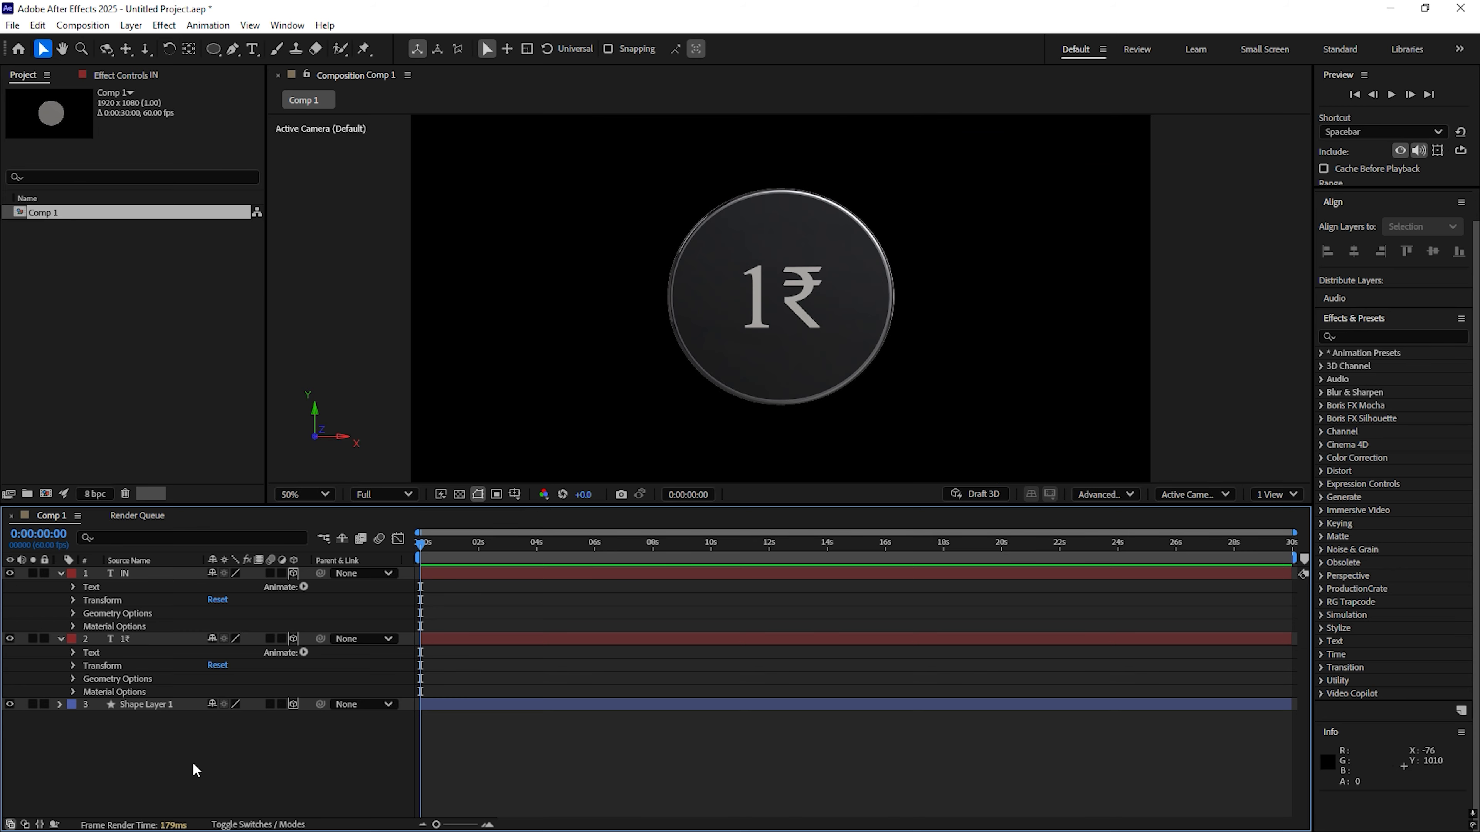
right_click(115, 765)
mouse_move(239, 580)
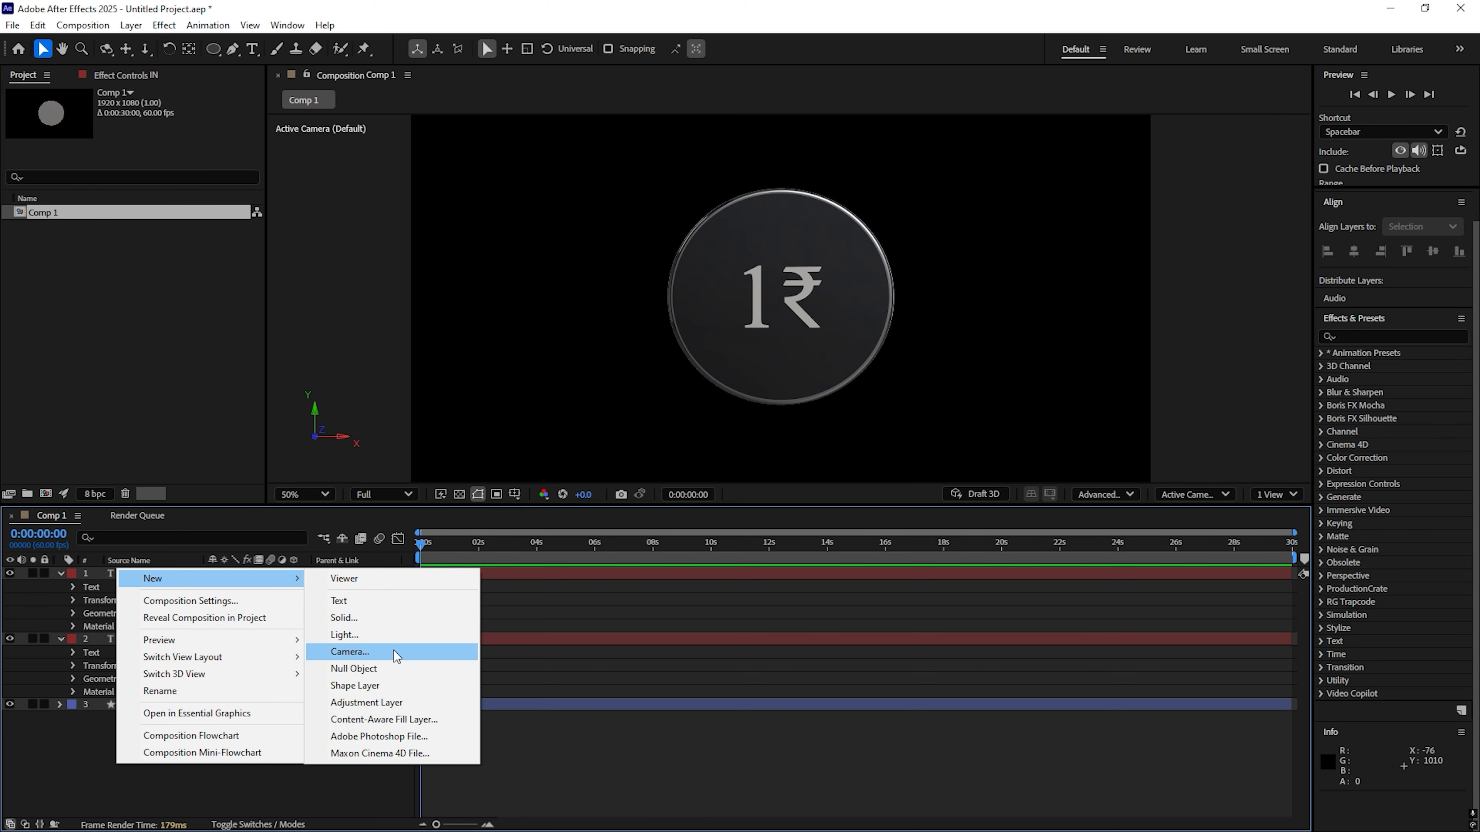
click(394, 667)
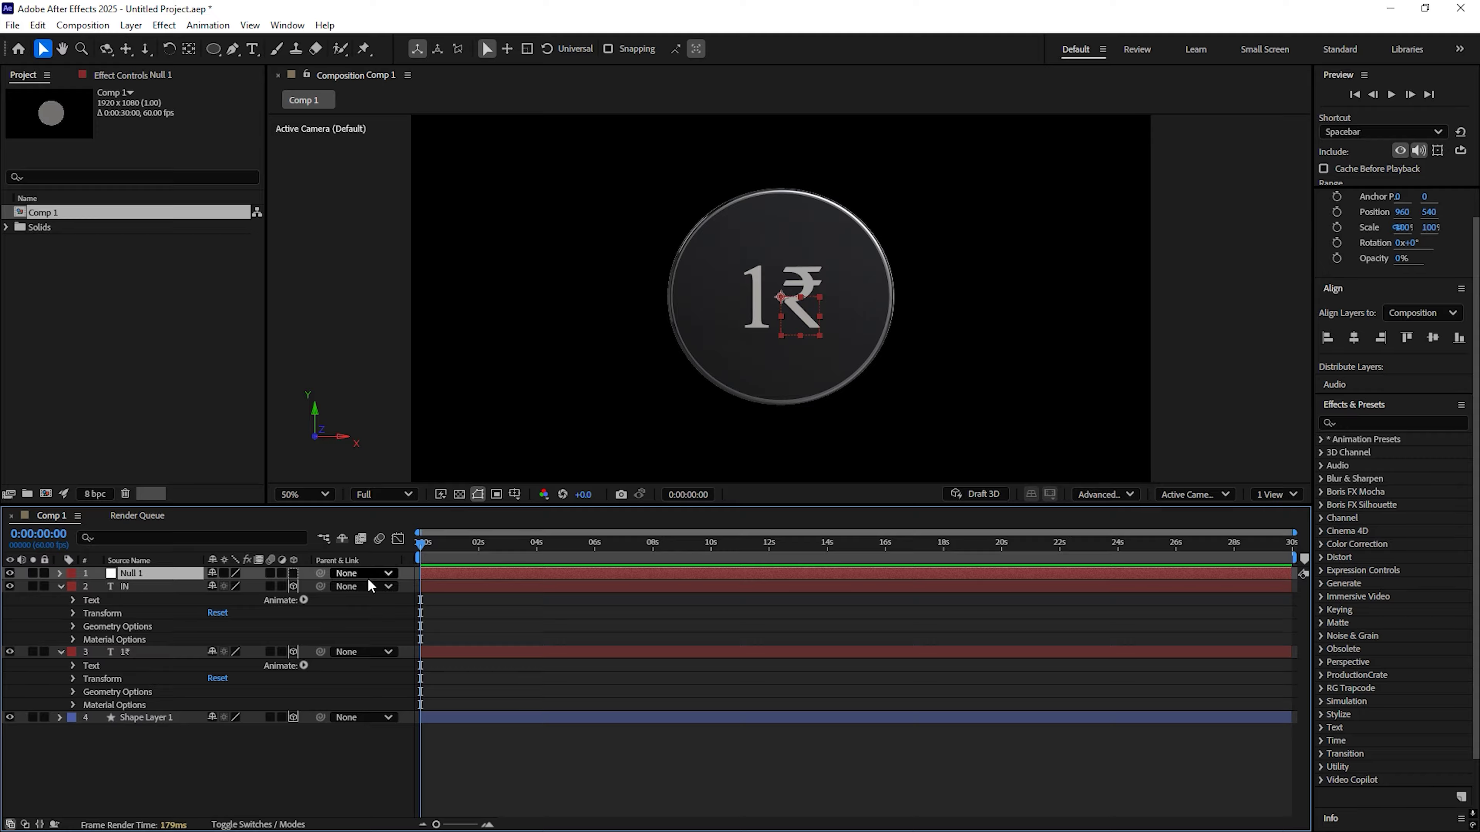
click(293, 573)
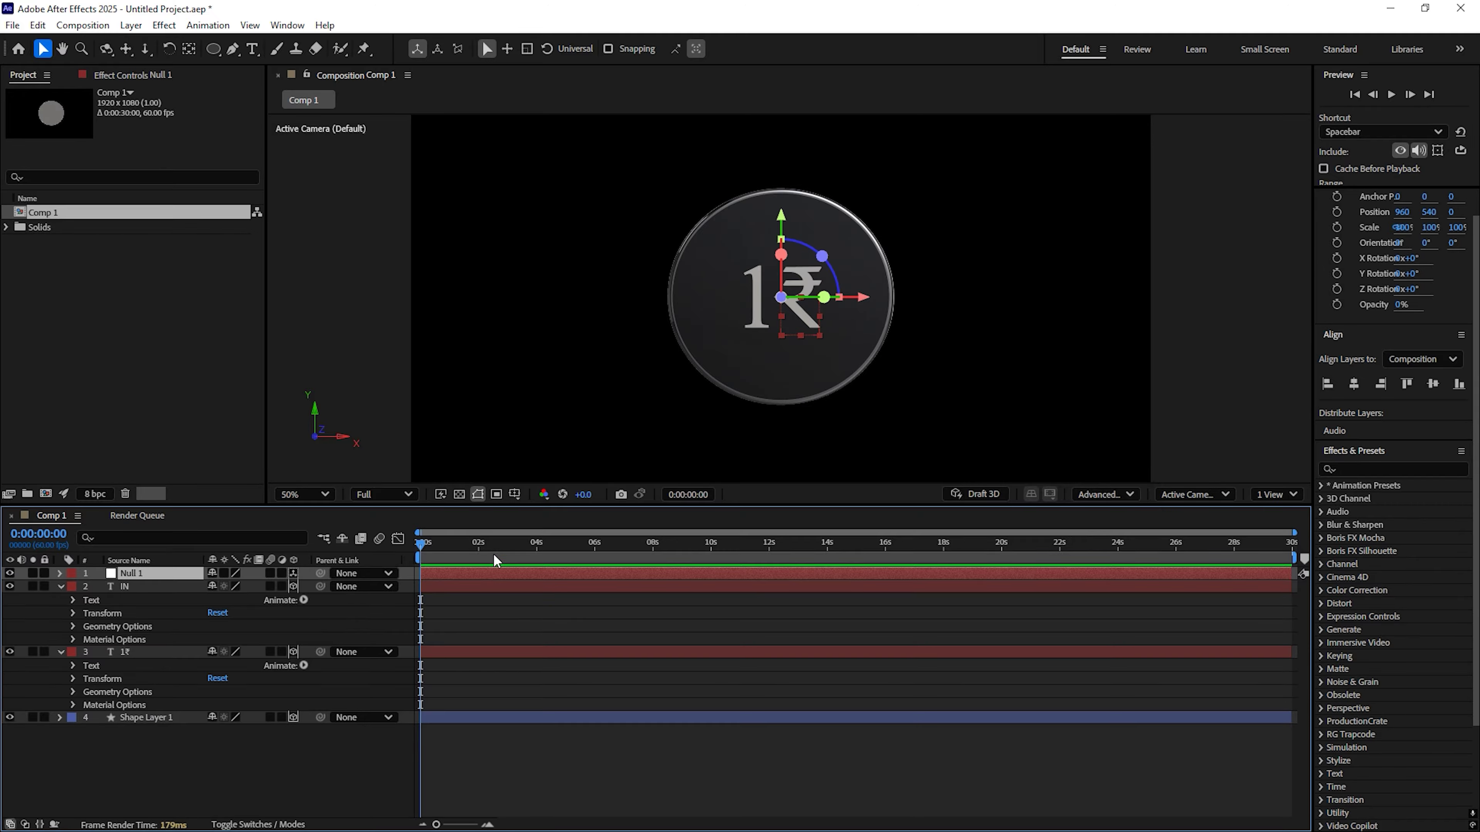
Collapse the layer properties and parent the IN, 1₹ and Shape Layer 1 layers to Null 1
click(60, 586)
click(60, 599)
click(187, 613)
shift+click(729, 300)
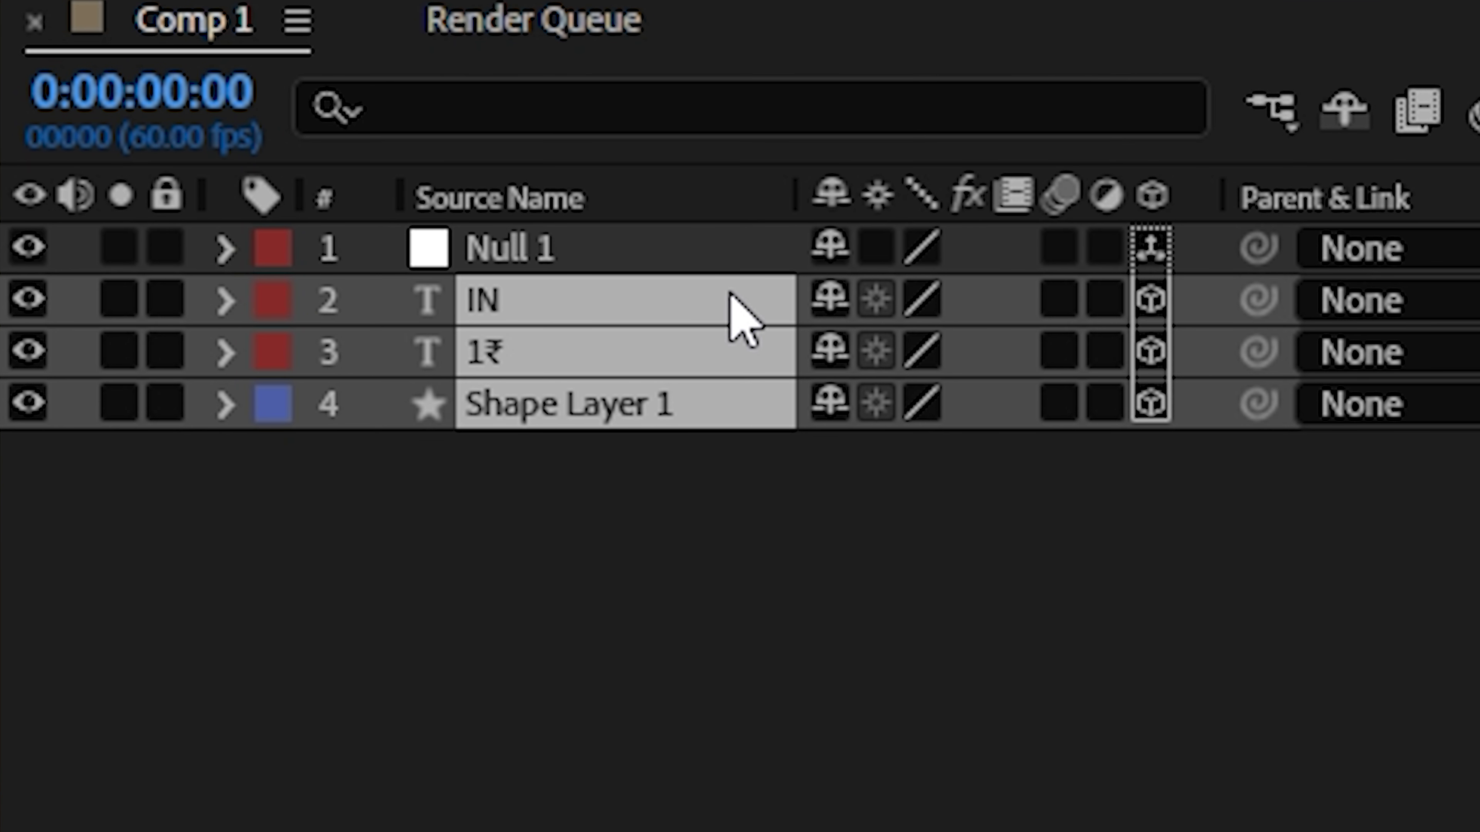
drag(1257, 300, 593, 251)
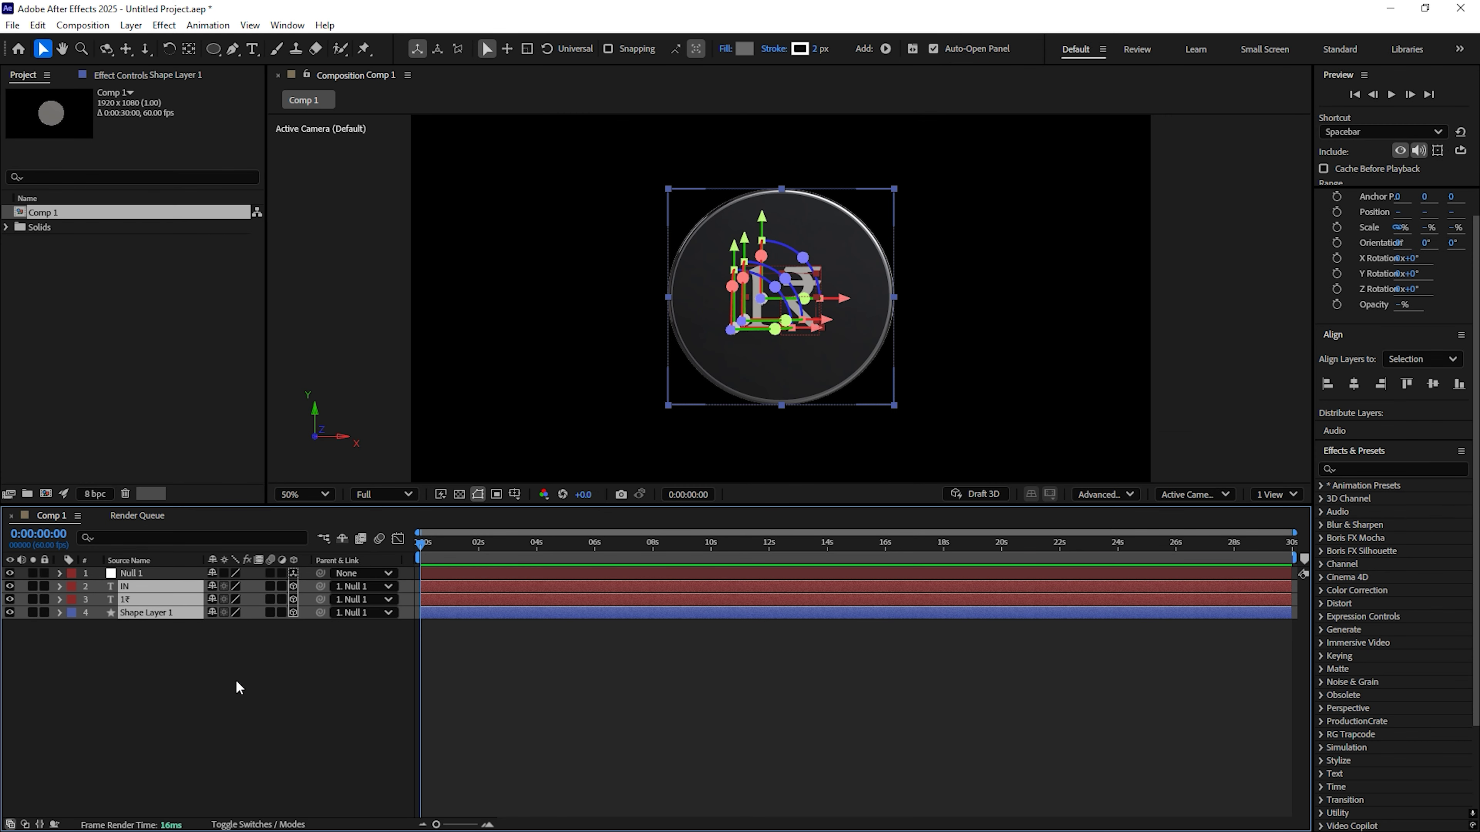
Reveal Null 1's transform properties and add starting keyframes for X, Y and Z Rotation at 0:00:00:00
click(861, 613)
click(220, 257)
click(184, 291)
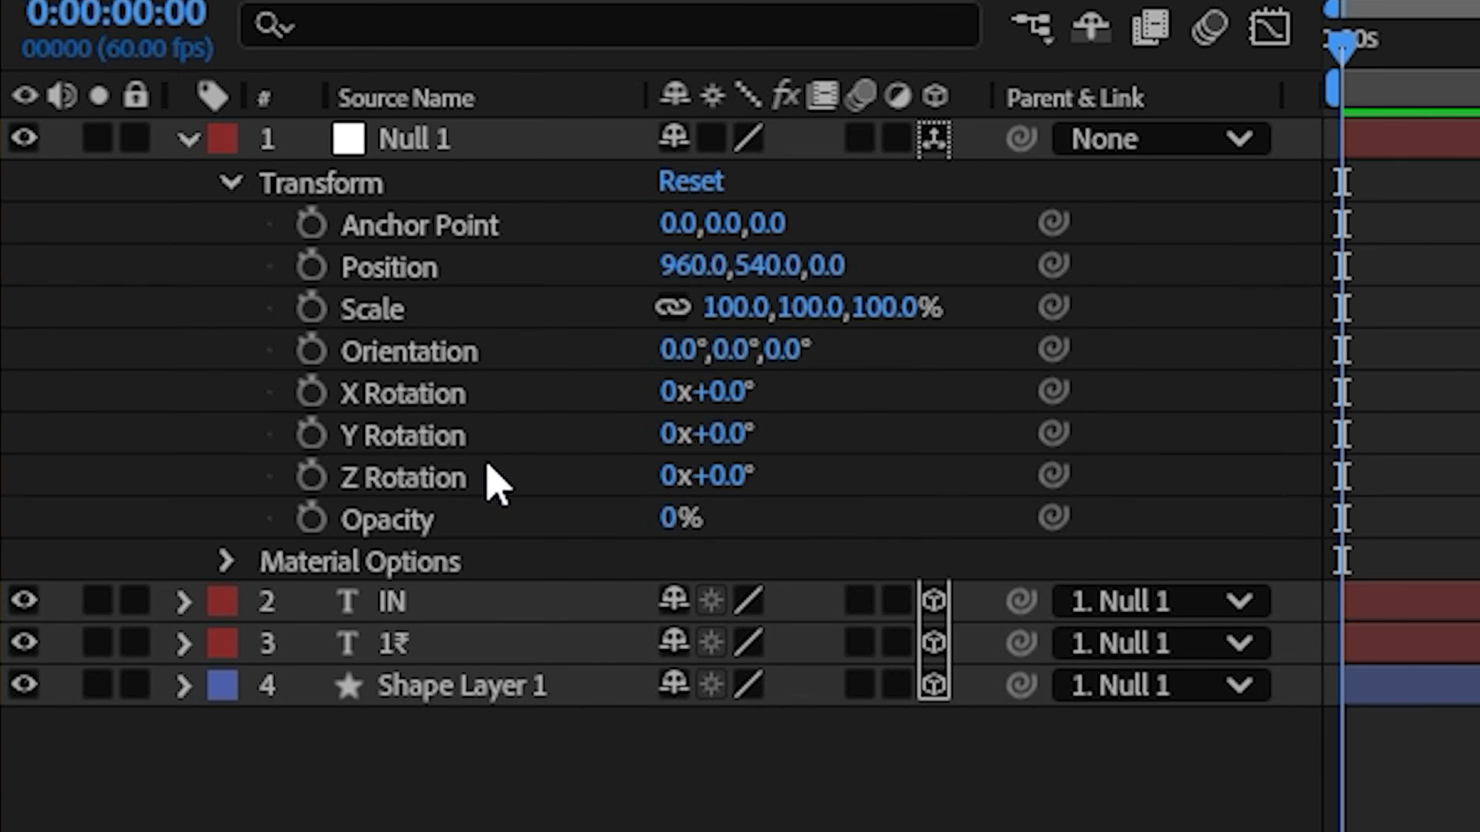
mouse_move(725, 390)
mouse_down()
mouse_move(816, 394)
mouse_move(754, 394)
mouse_up()
click(100, 652)
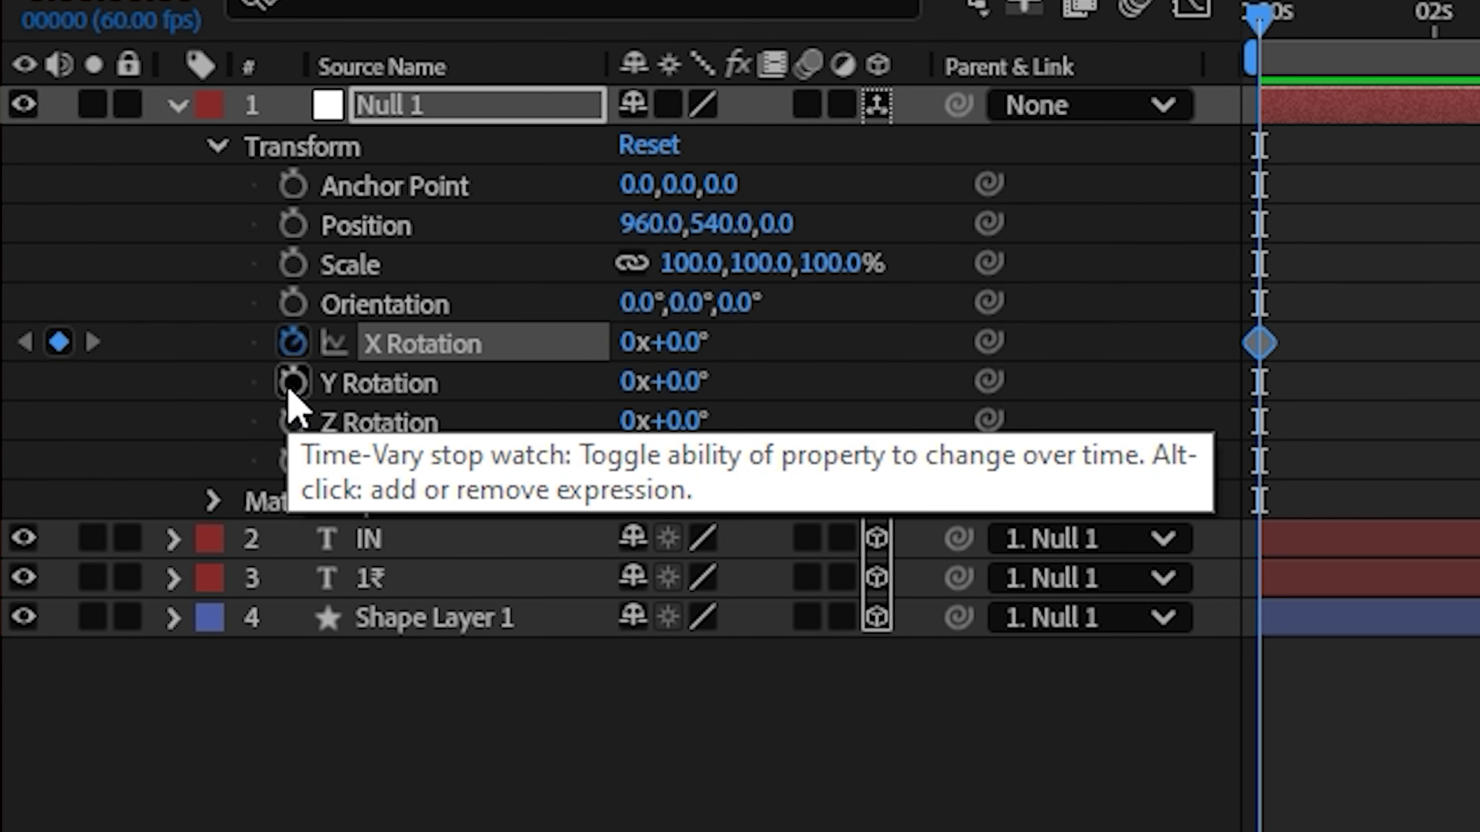
click(293, 384)
click(293, 421)
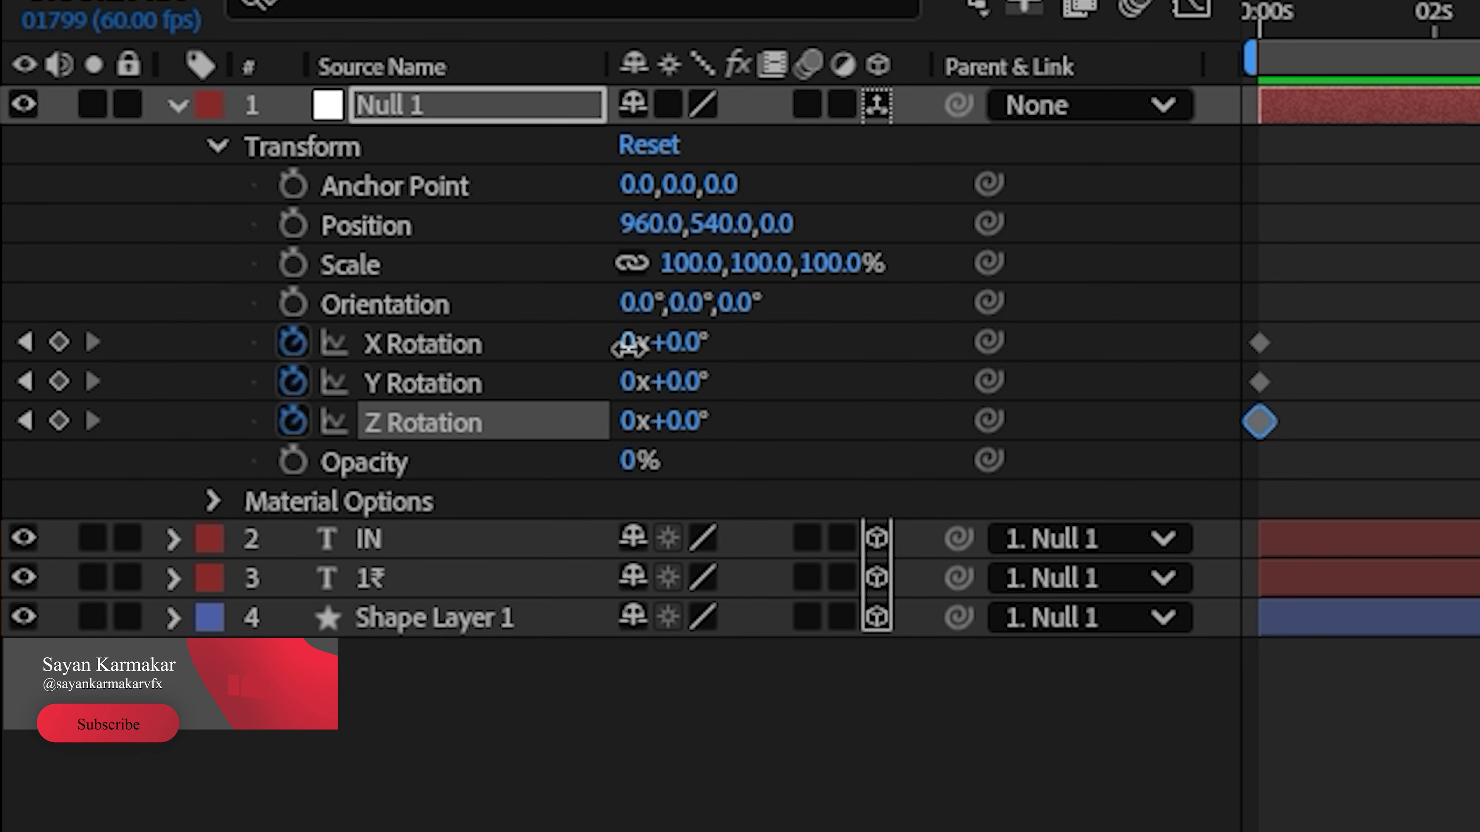
Set Null 1's X, Y and Z Rotation to 2 turns each at the end of the timeline
click(211, 653)
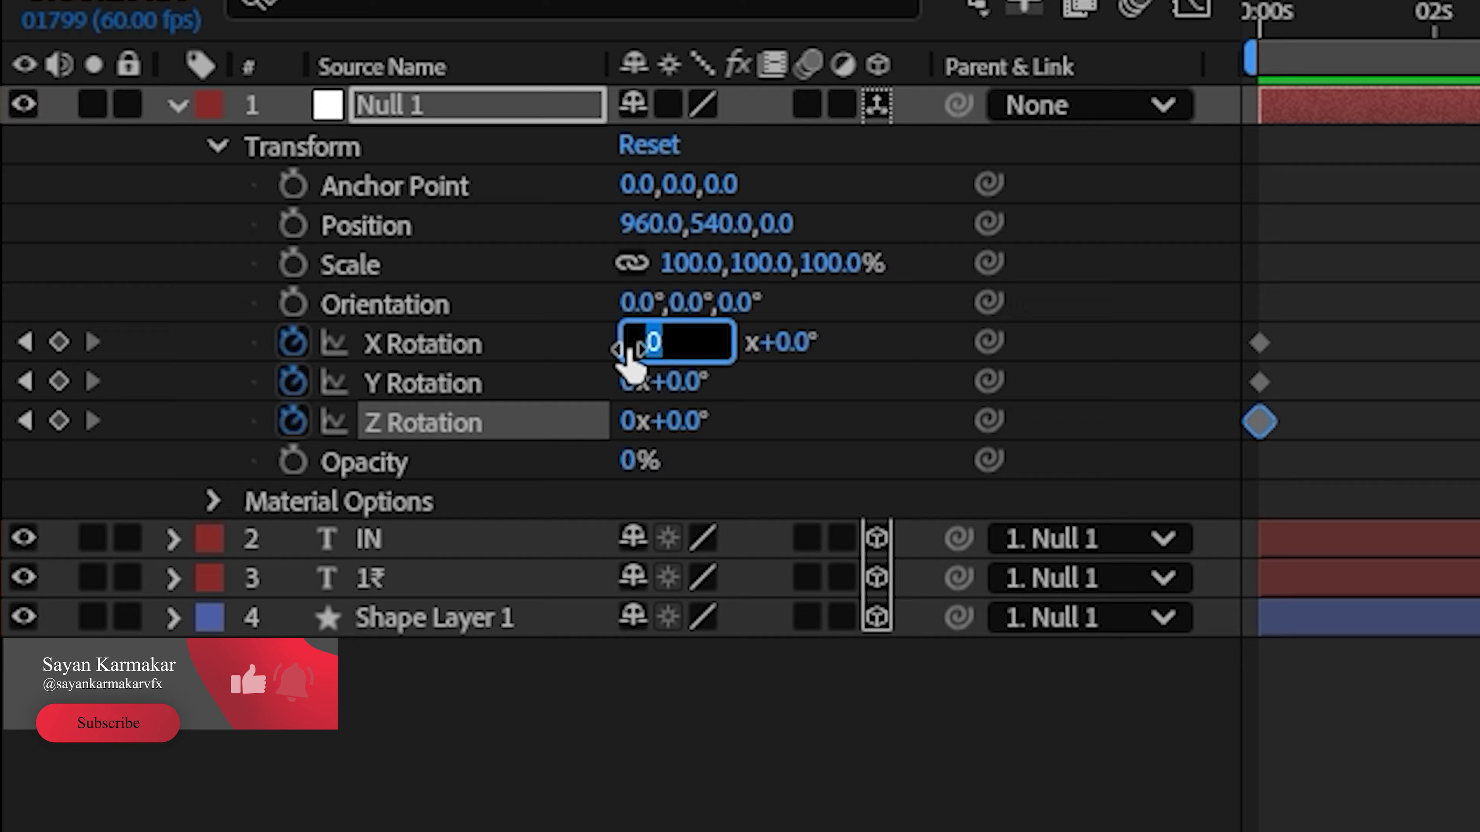
text(2)
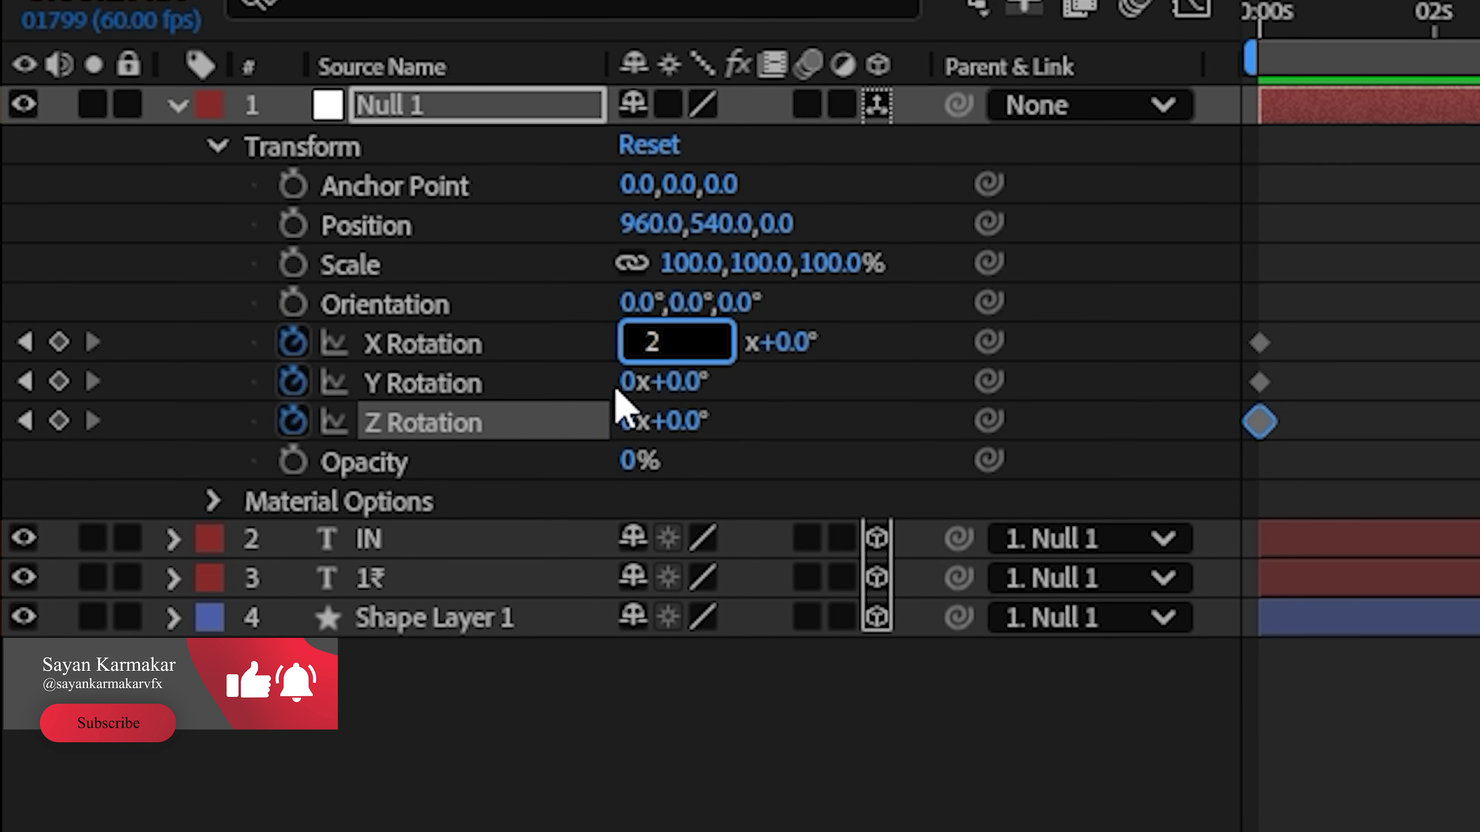
click(604, 390)
click(626, 382)
text(2)
key(Return)
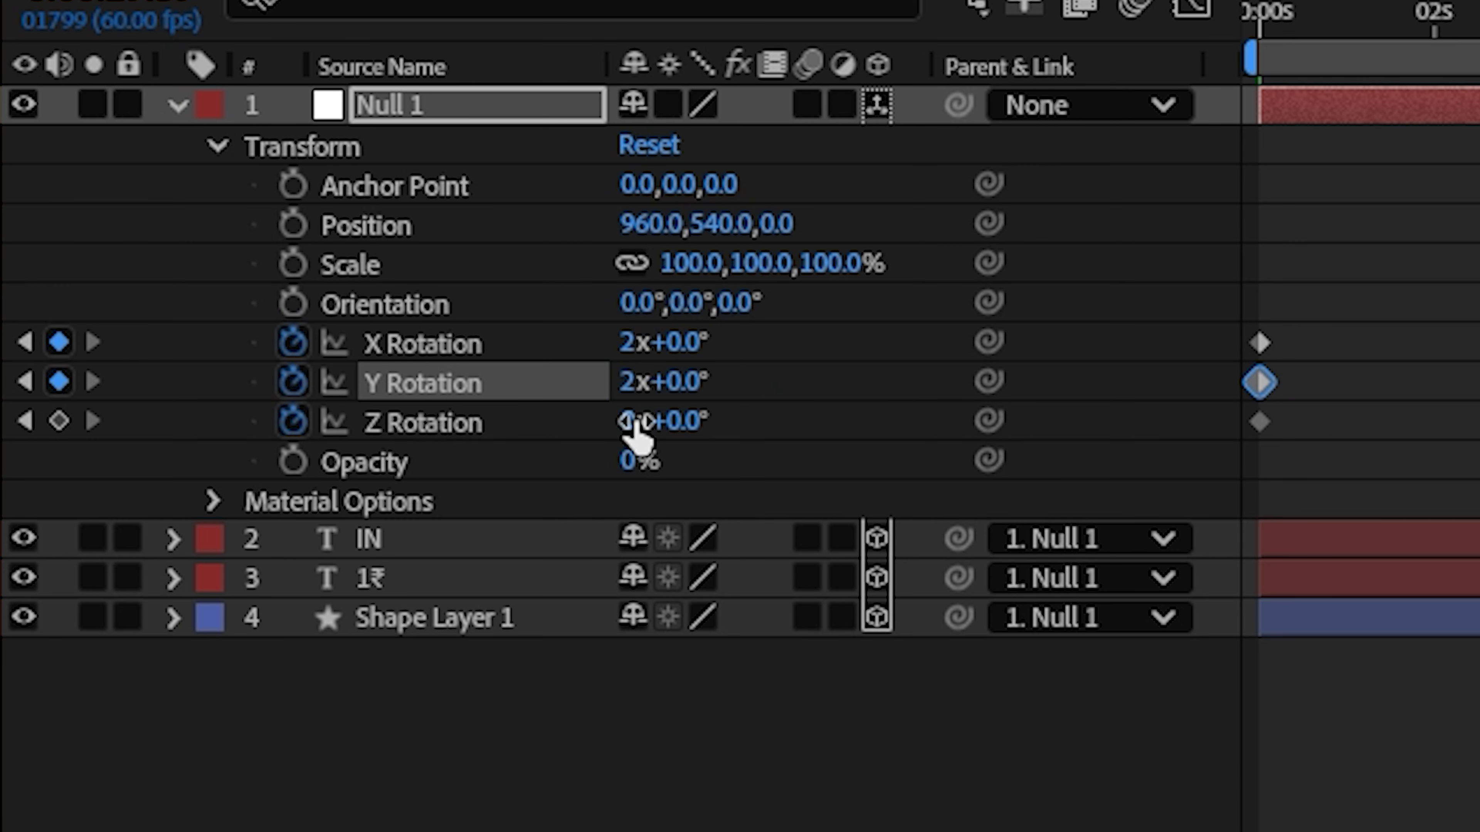
click(634, 421)
text(2)
click(545, 420)
Preview the spin and, with the coin edge-on, shift the 1₹ text along Z to about -0.5 against the coin's face
key(Home)
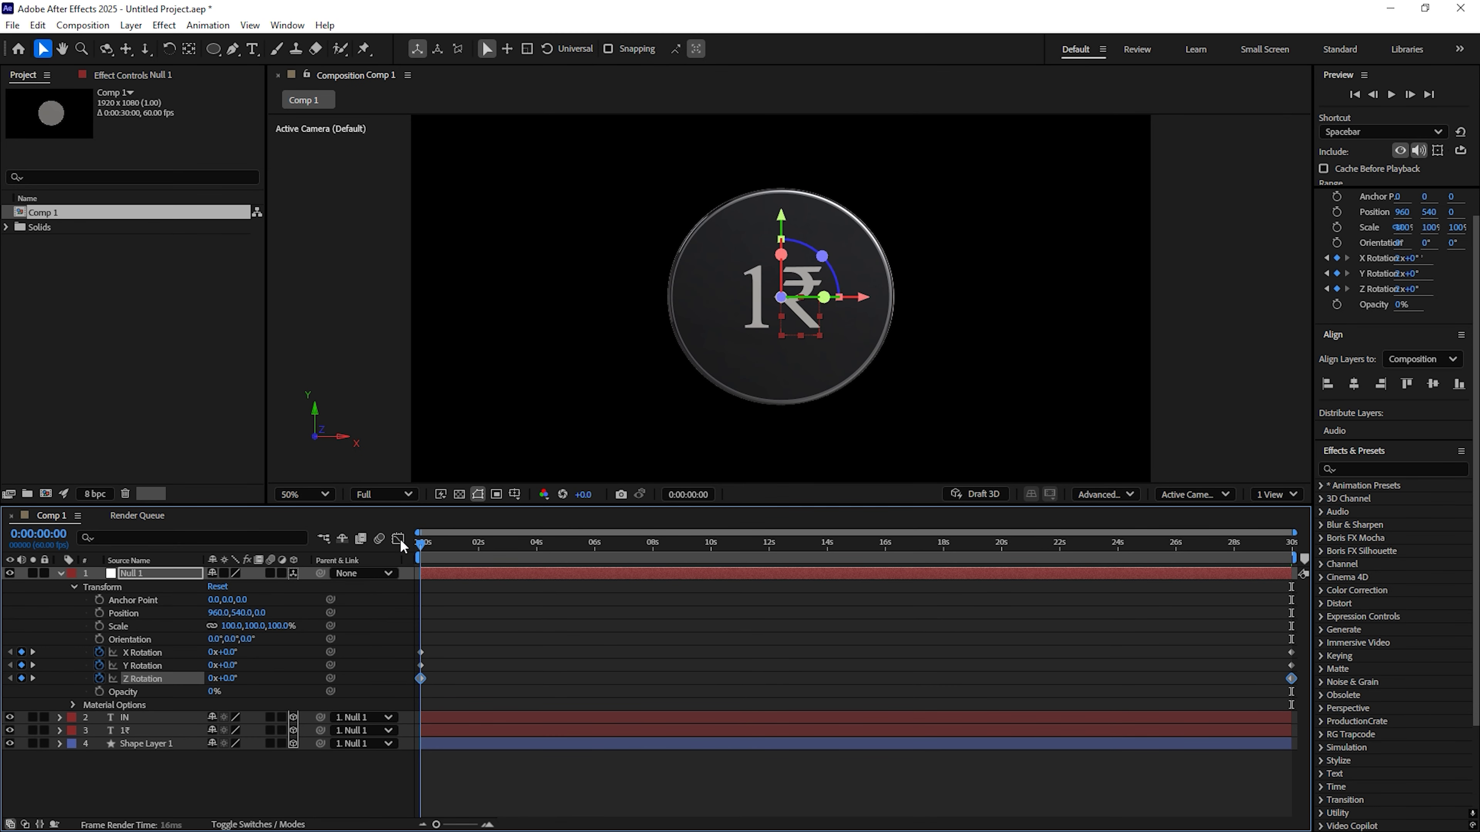
key(space)
click(60, 730)
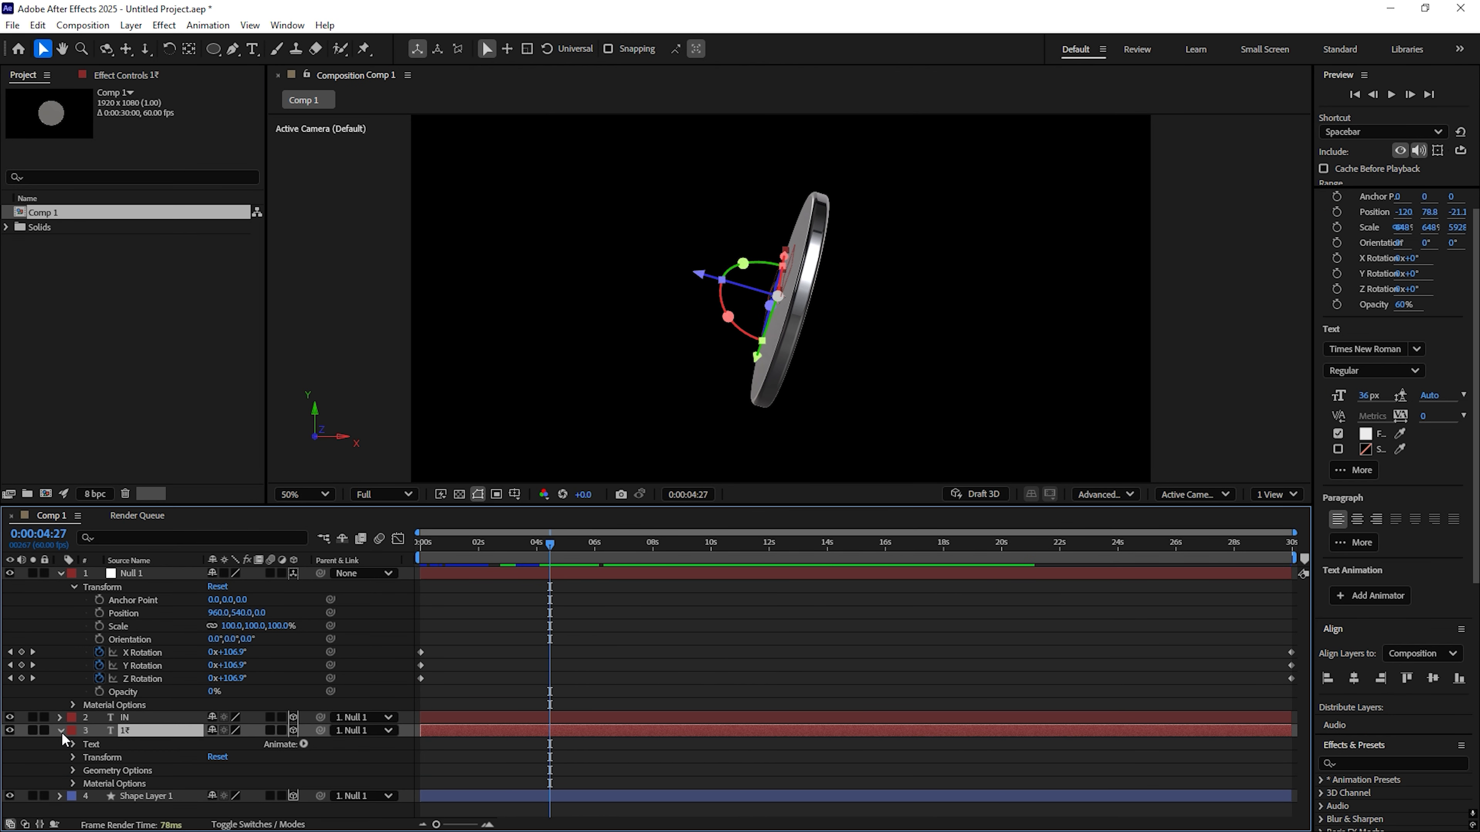
click(107, 757)
drag(697, 272, 697, 274)
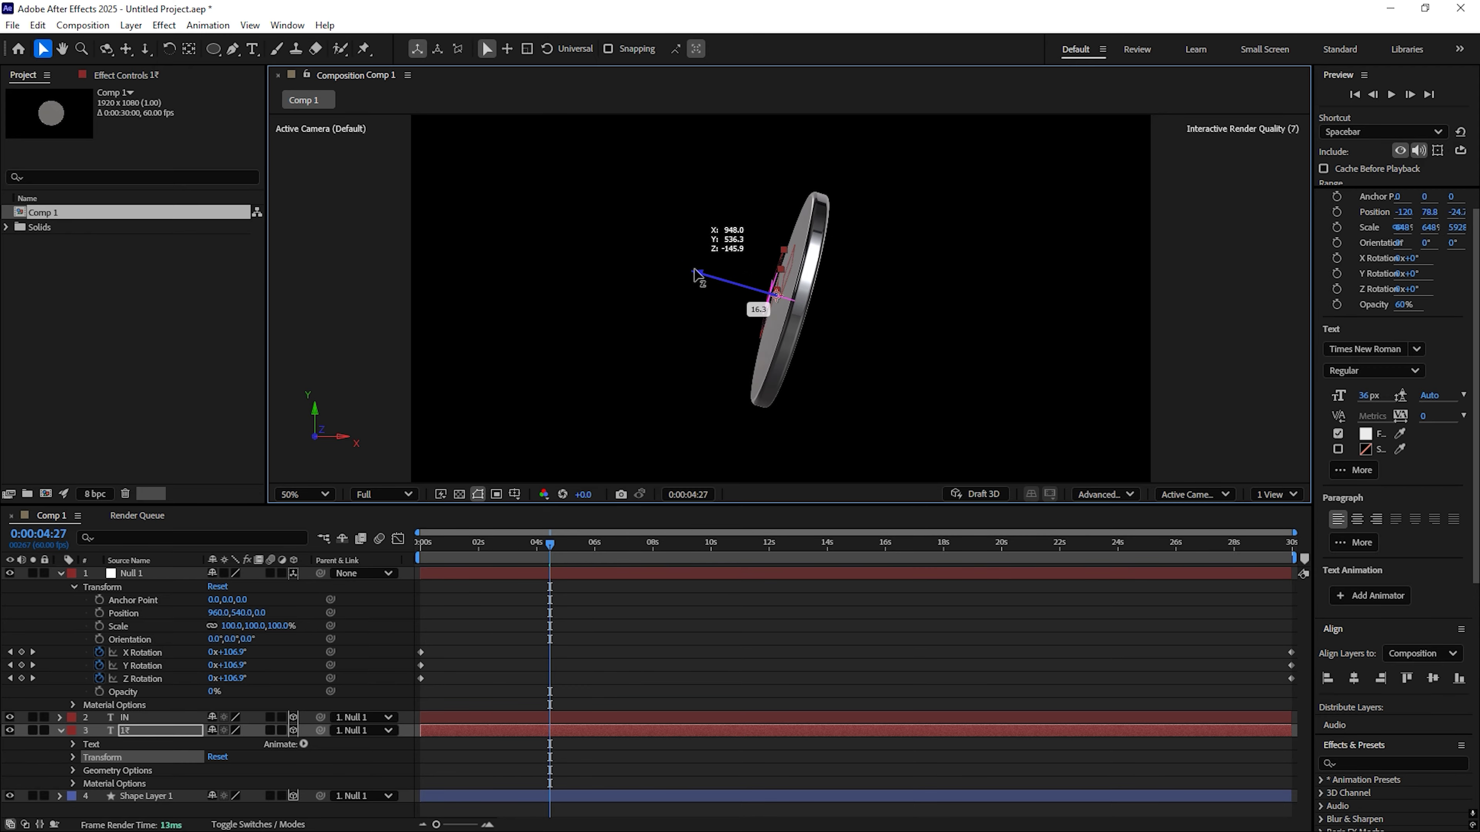
scroll(698, 274, up, 4)
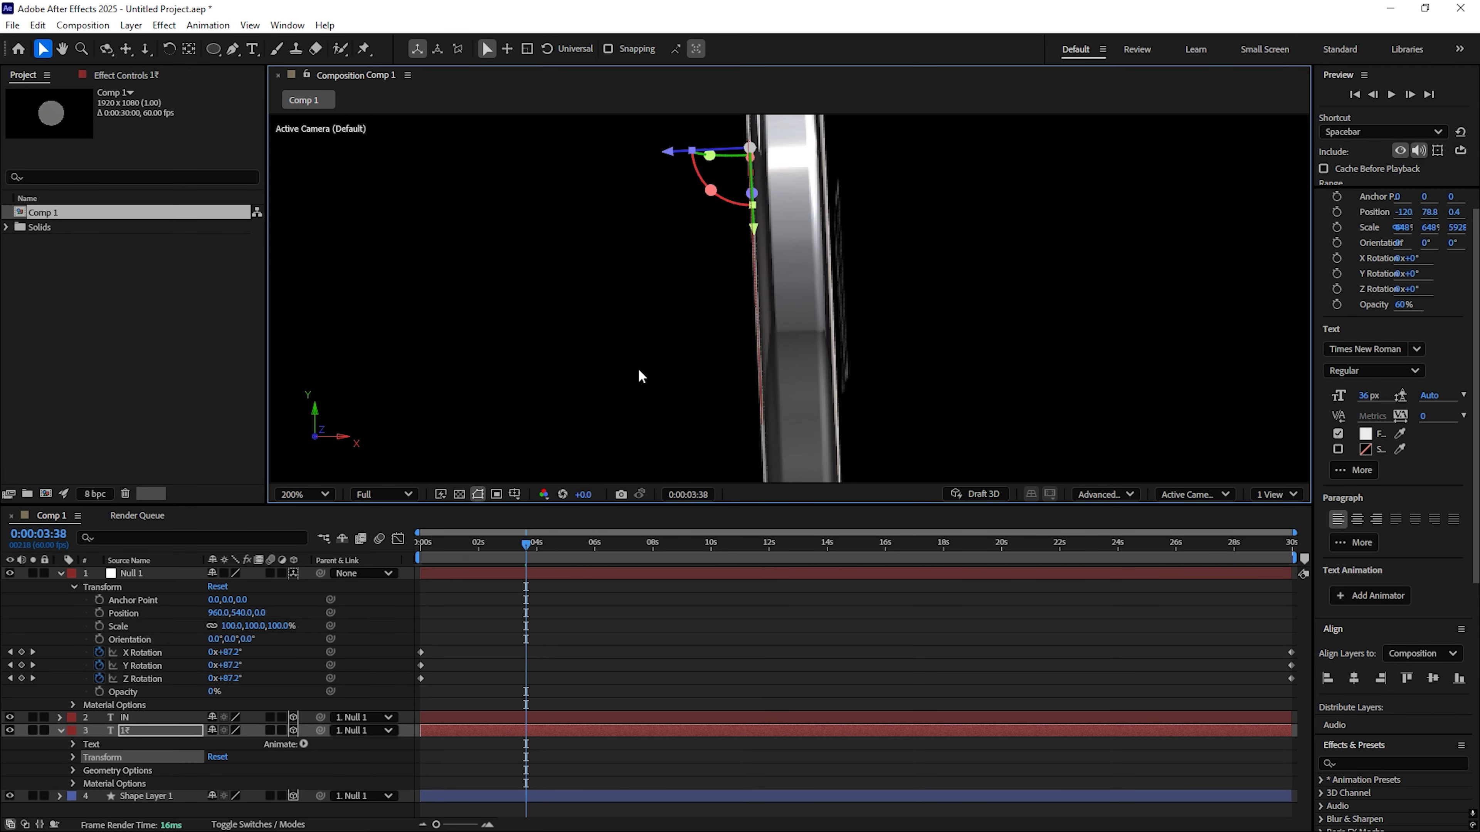
click(61, 731)
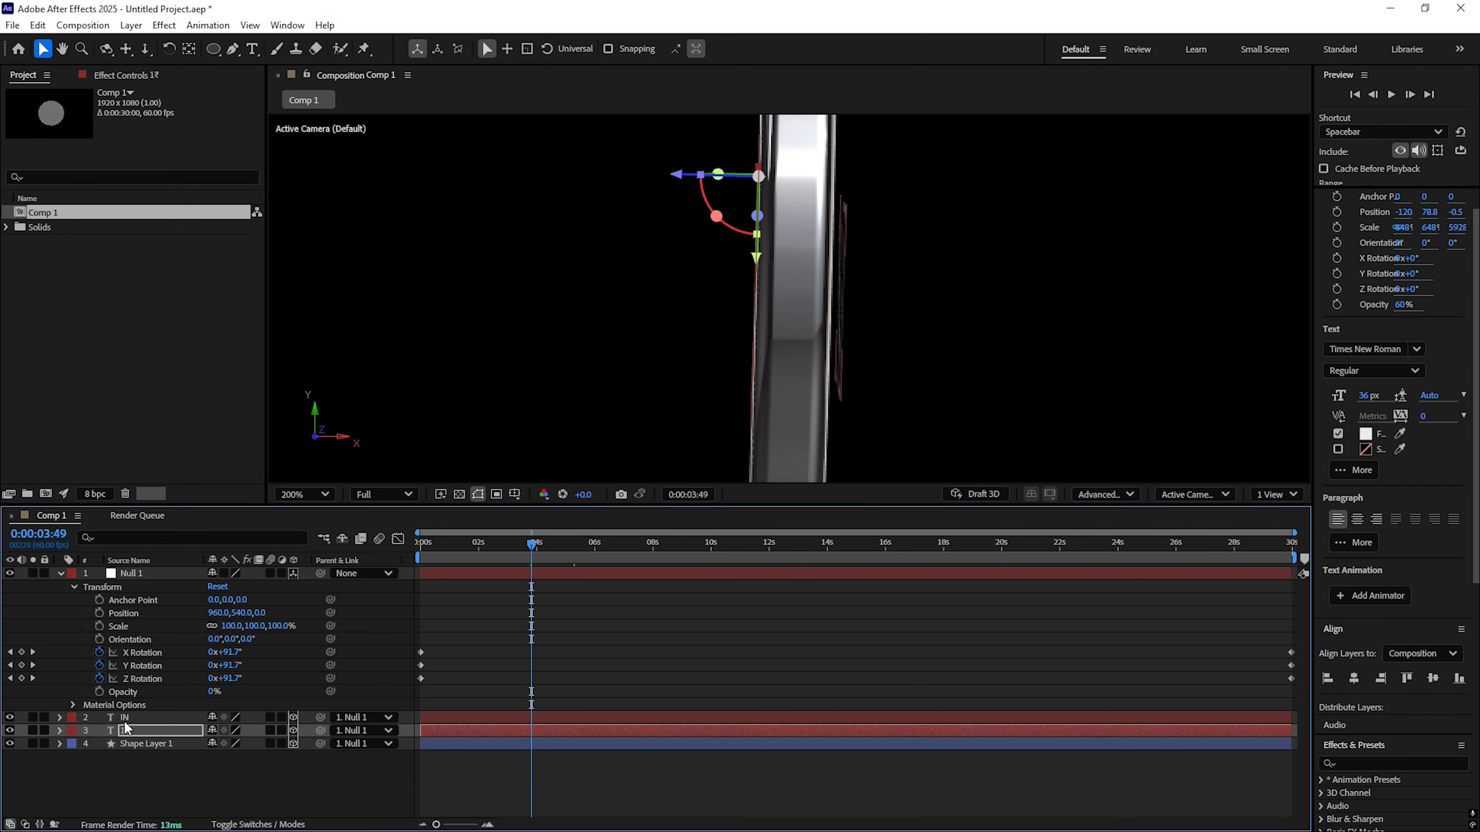
Adjust the IN text along its Z axis toward the coin's back face, using the edge-on view around 0:00:11:12
click(136, 719)
drag(532, 547, 747, 554)
drag(746, 389, 732, 389)
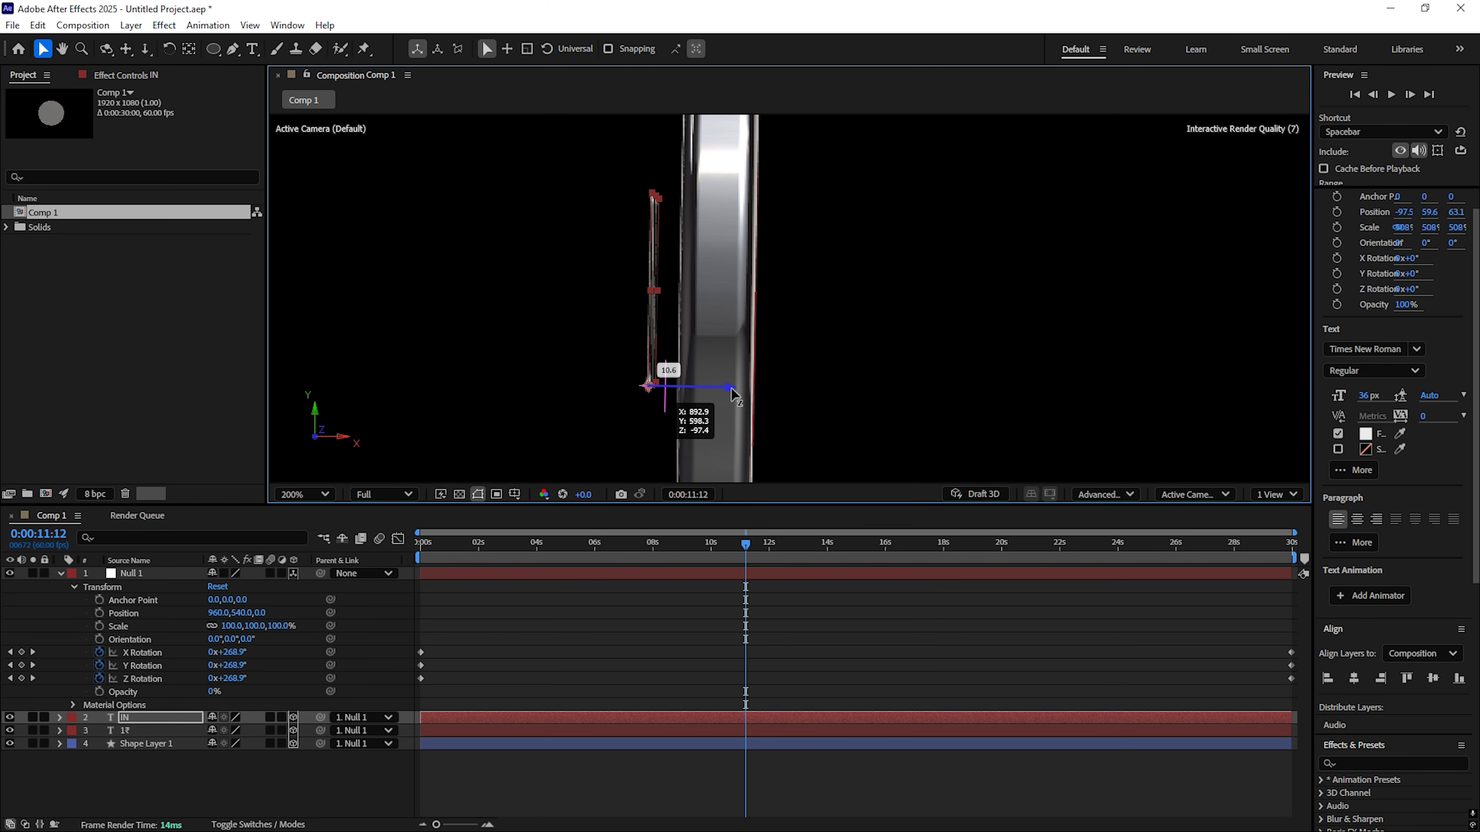
key(ctrl+z)
drag(752, 544, 691, 544)
key(ctrl+z)
click(747, 544)
drag(671, 543, 755, 543)
click(663, 386)
Set Null 1's Y Rotation to 4 turns and Z Rotation to 0 at 0:00:29:59, and preview the animation
click(74, 666)
click(249, 678)
text(0)
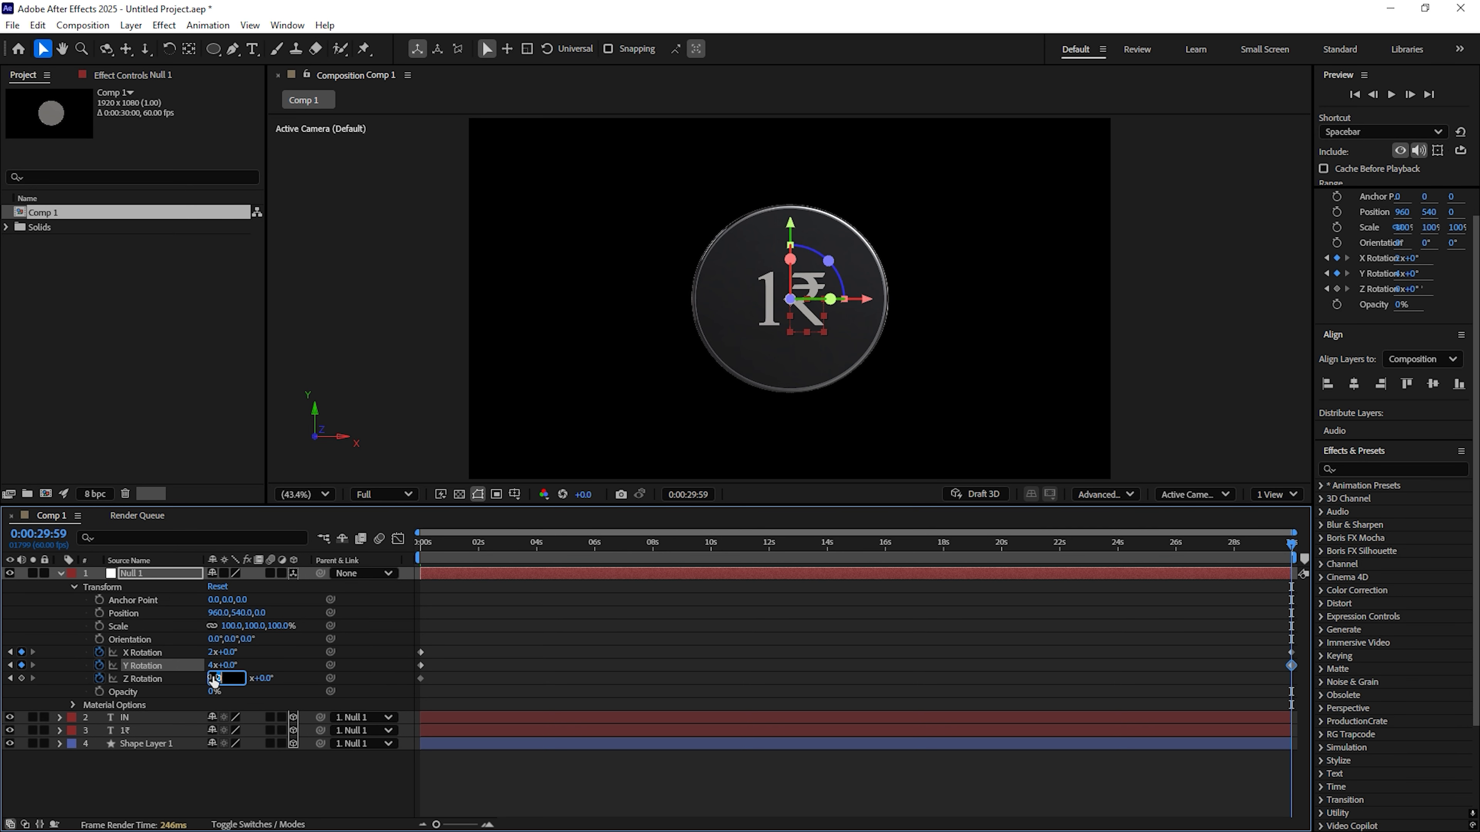
key(Return)
key(space)
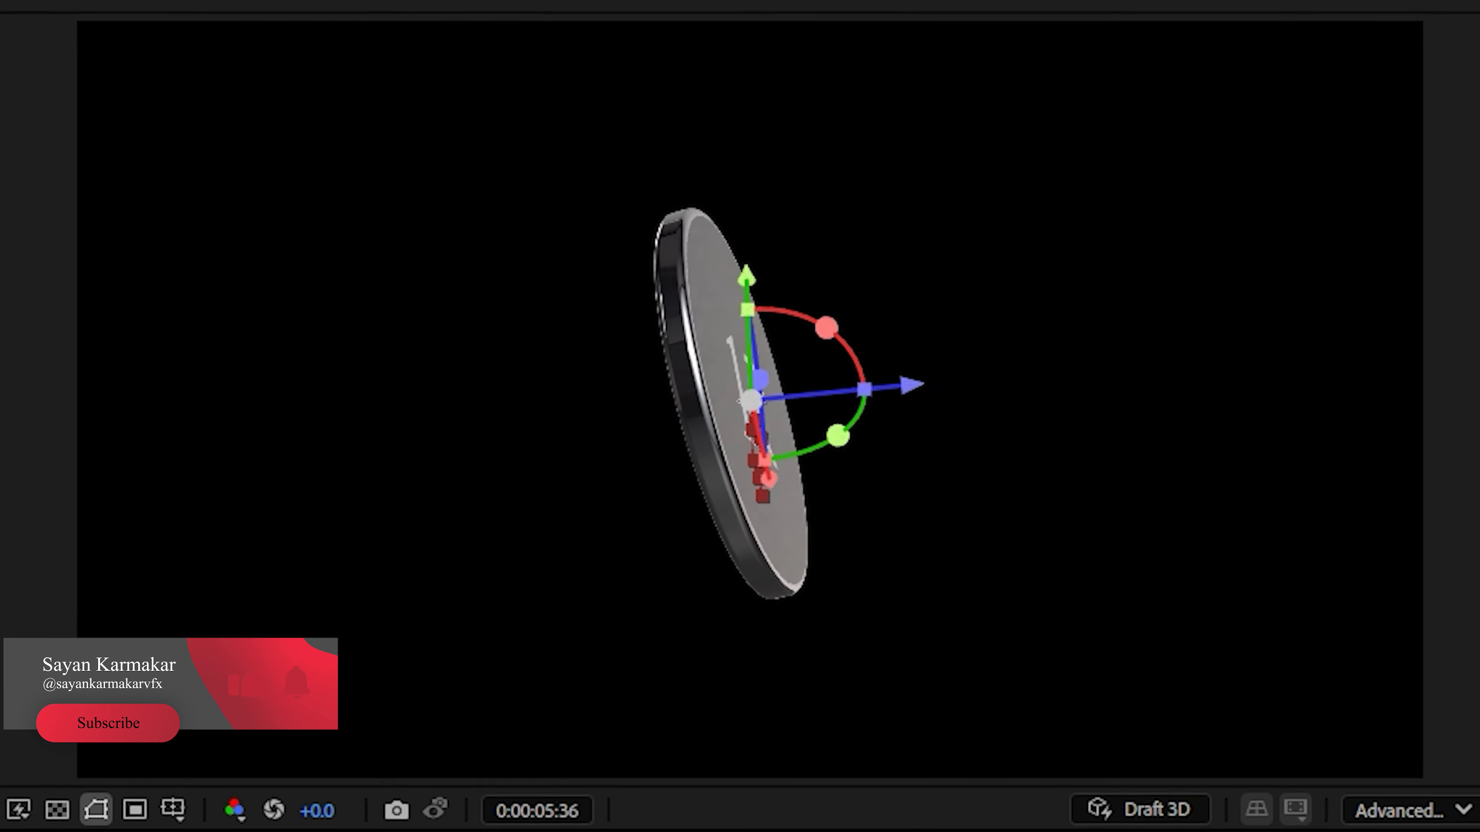
Scrub the timeline through to 0:00:29:59 to check the coin's spin and both of its faces
click(792, 590)
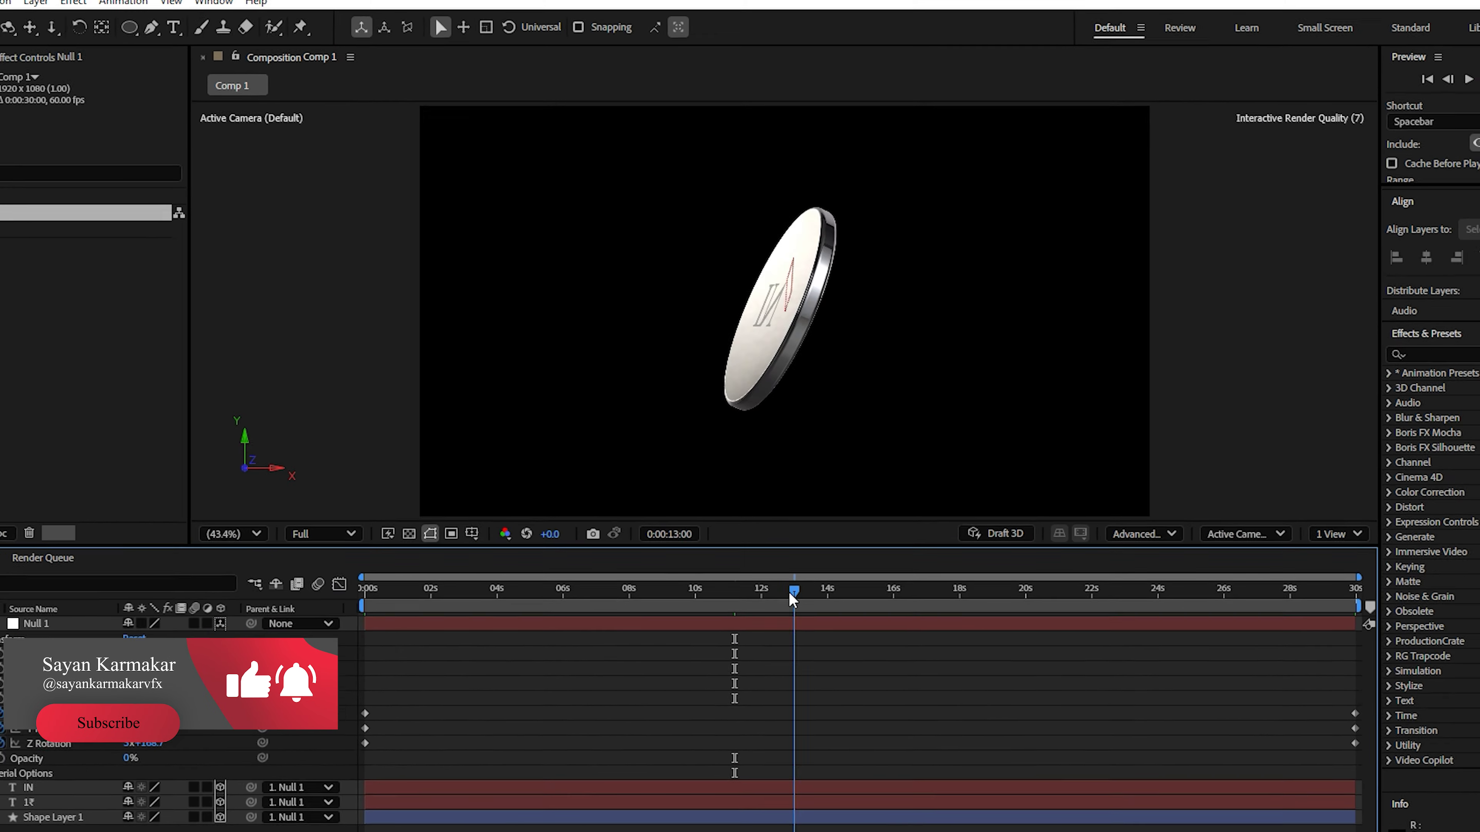
drag(789, 591, 1181, 578)
drag(1134, 535, 1259, 534)
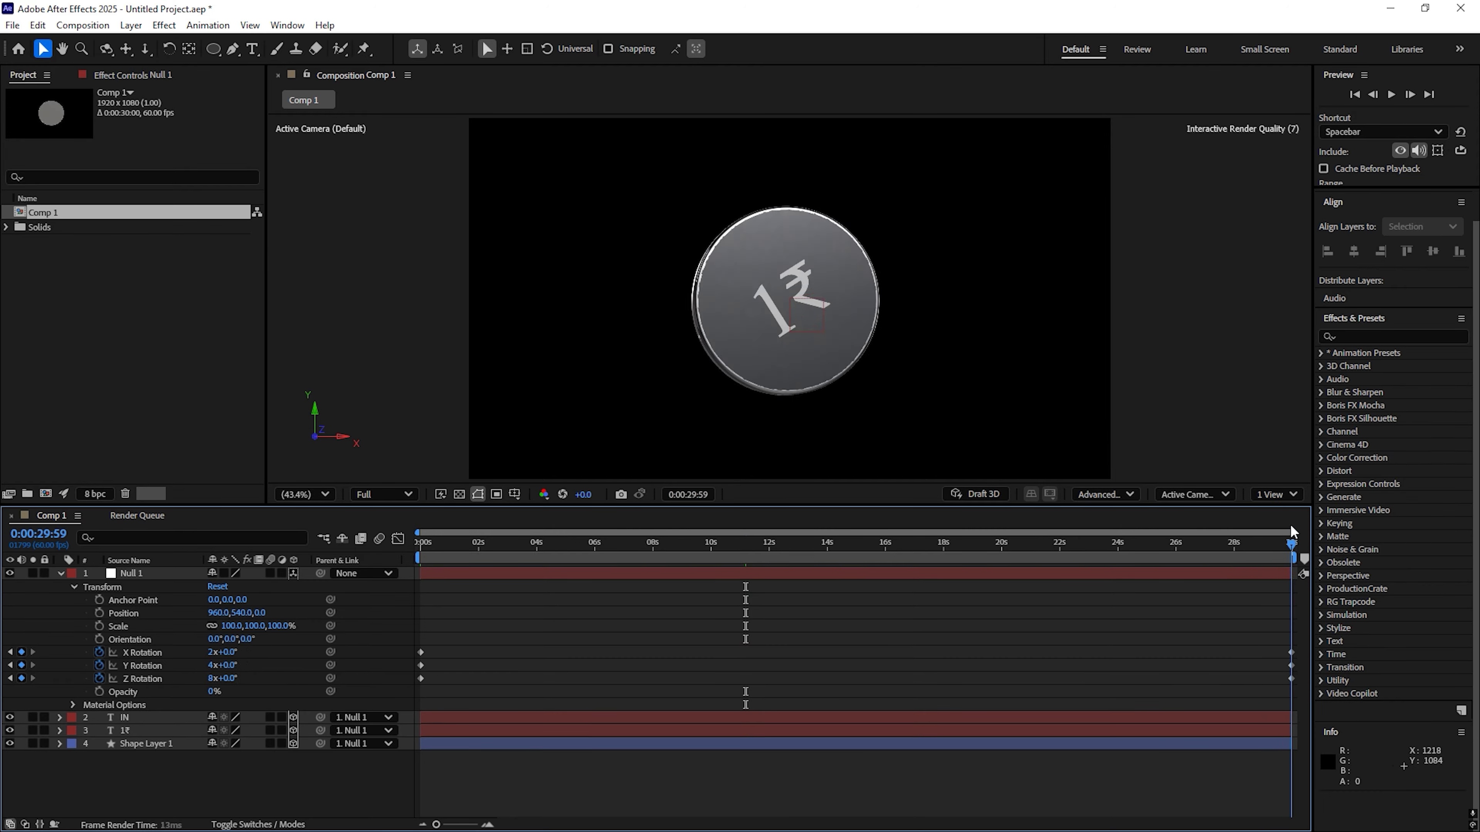
Add Comp 1 to the render queue
click(30, 18)
mouse_move(350, 646)
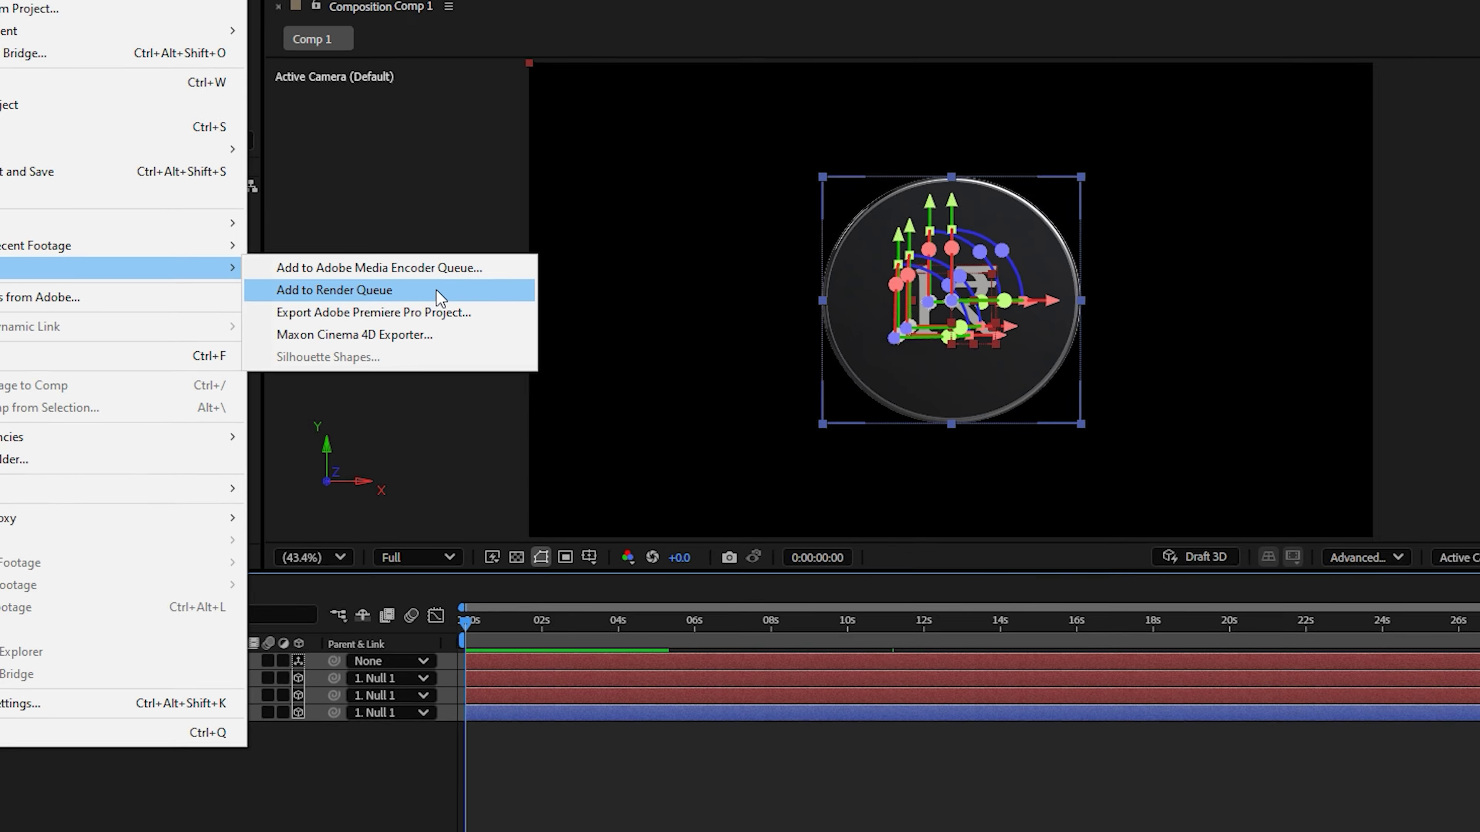
click(596, 289)
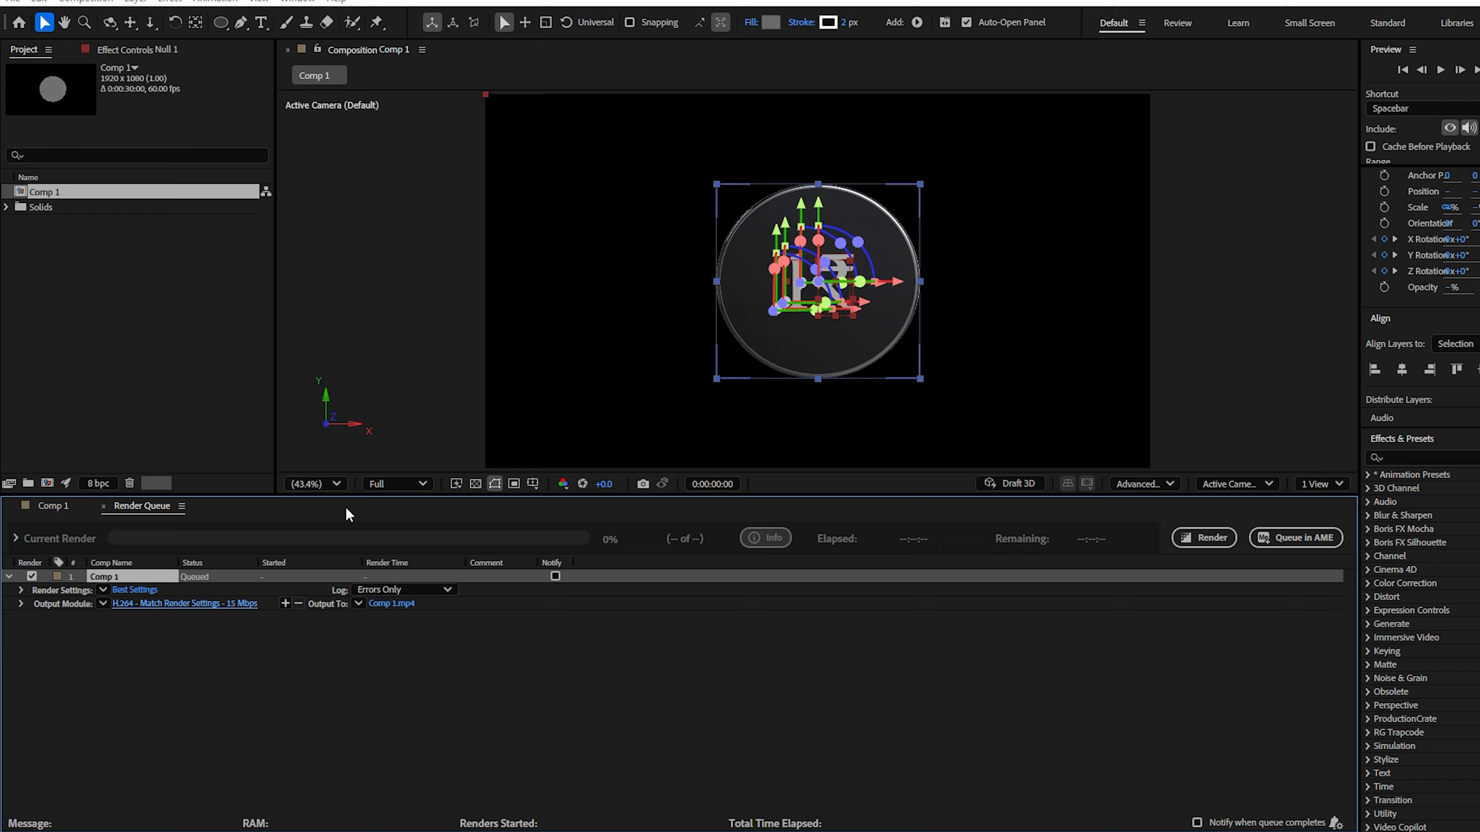
Save the output movie as Coin Flip in H.264 (*.mp4) in the desktop's Coin Flip folder, and start the render
click(377, 610)
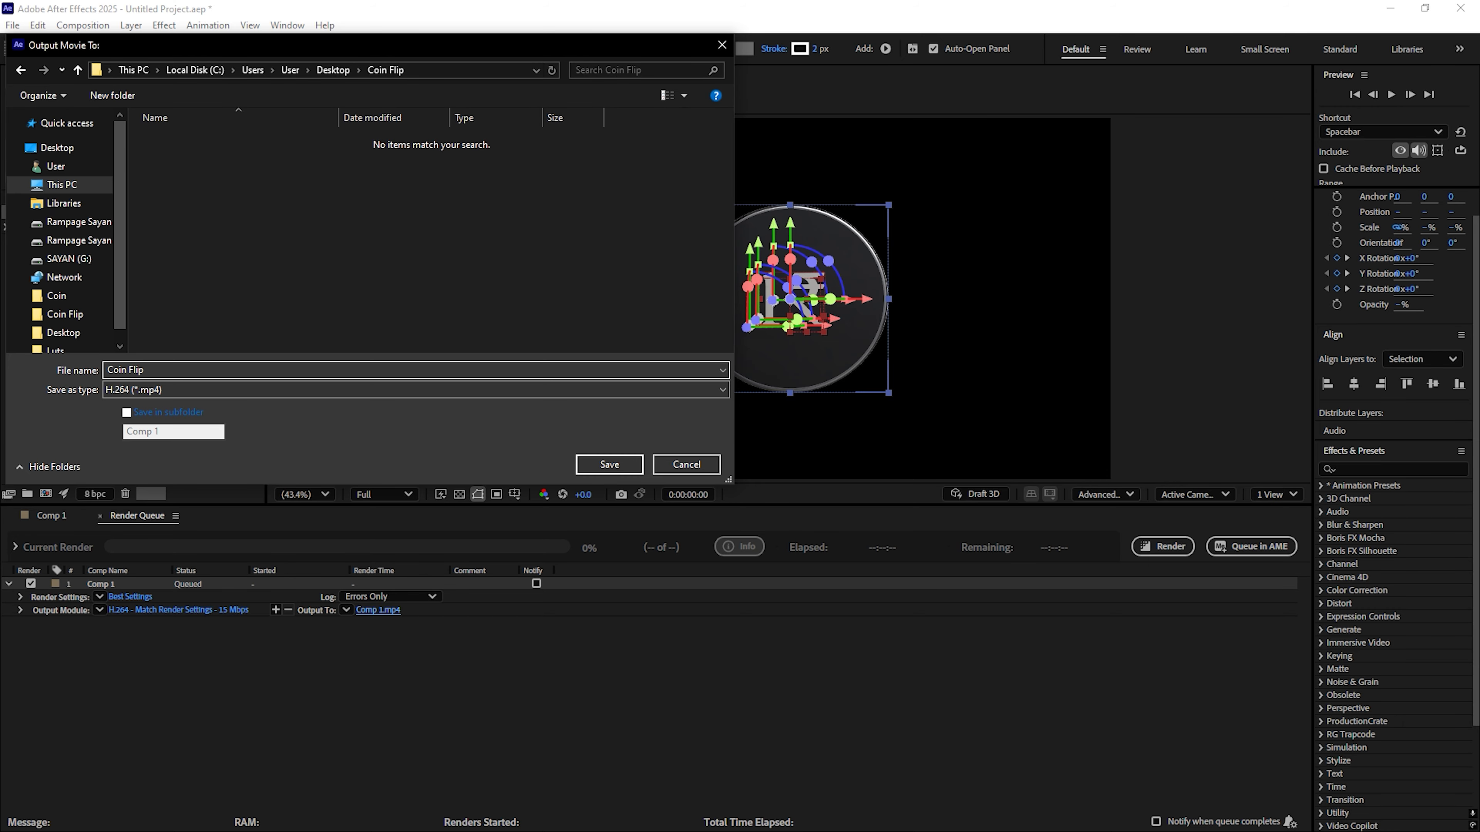
click(618, 458)
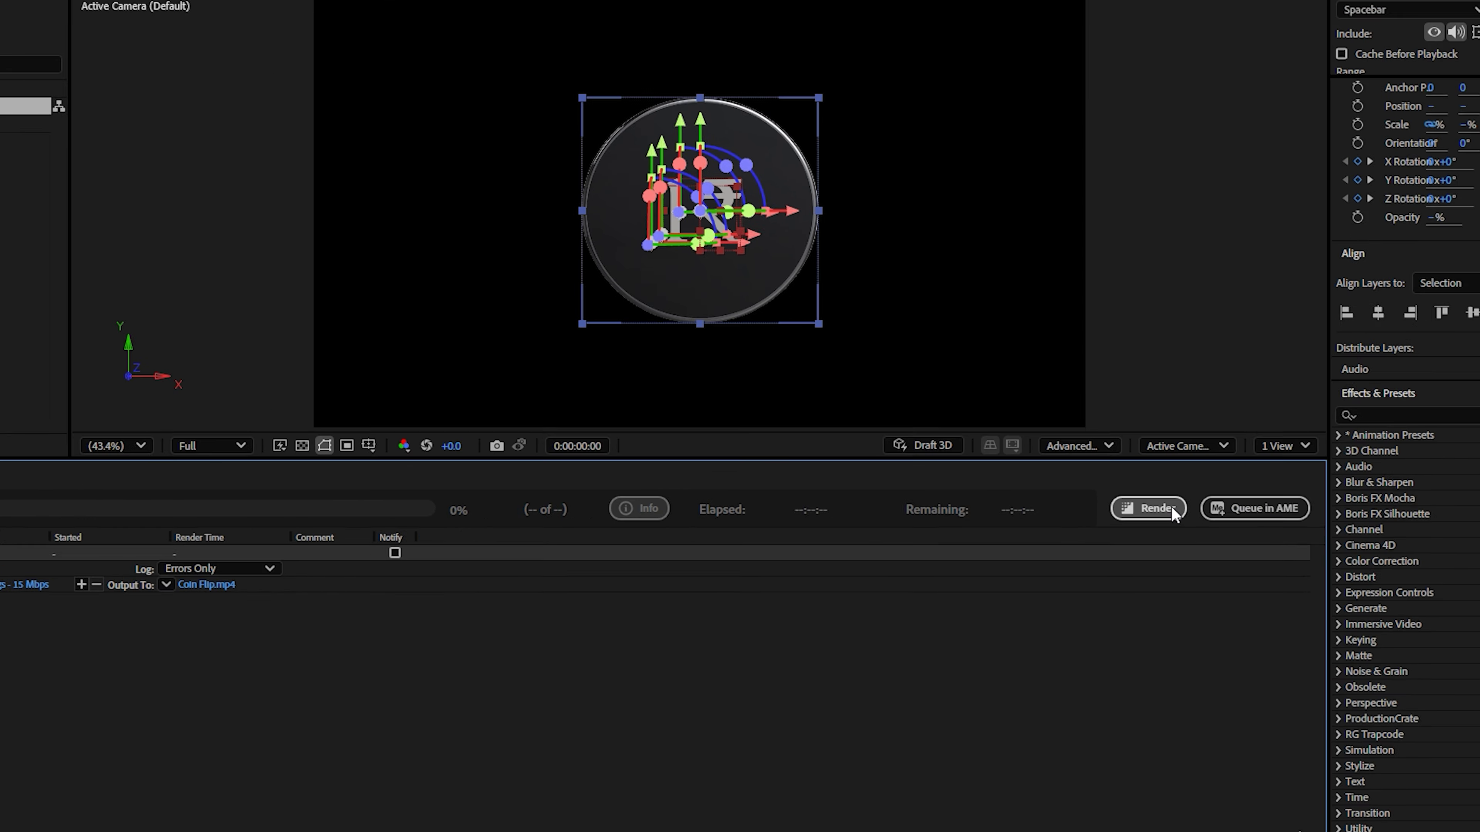
click(1181, 546)
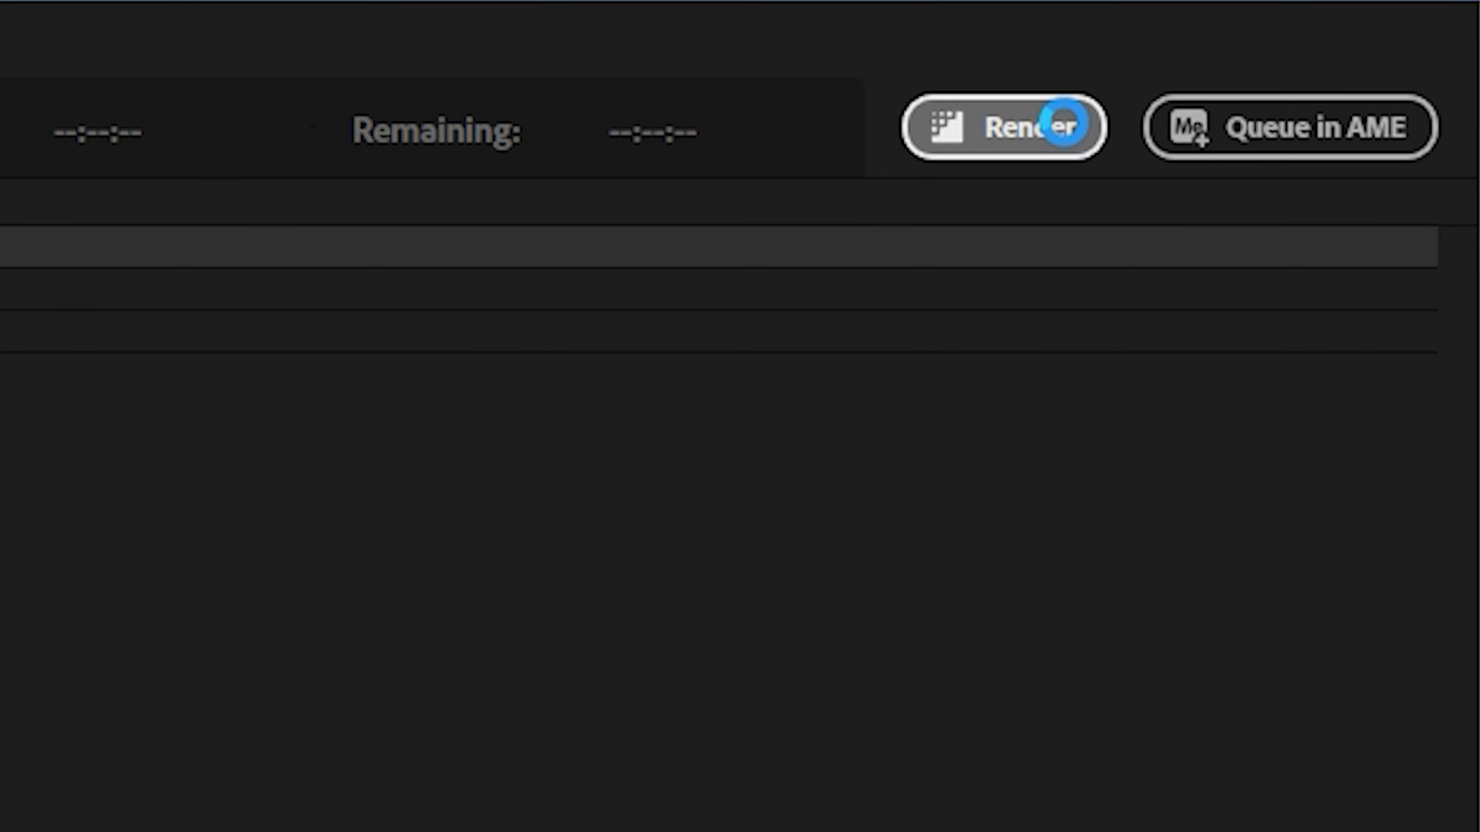